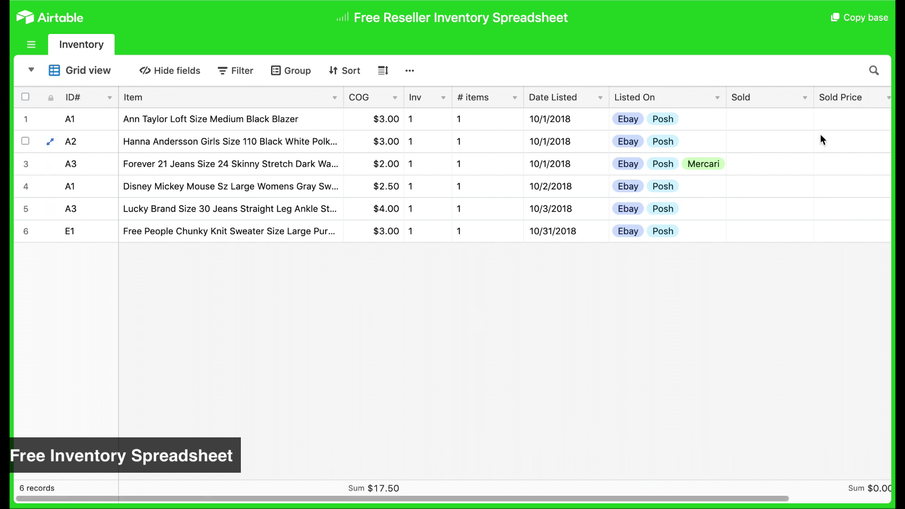
Copy the Free Reseller Inventory Spreadsheet base into the Resale Biz workspace and open it
{"action": "left_click", "coordinate": [861, 19]}
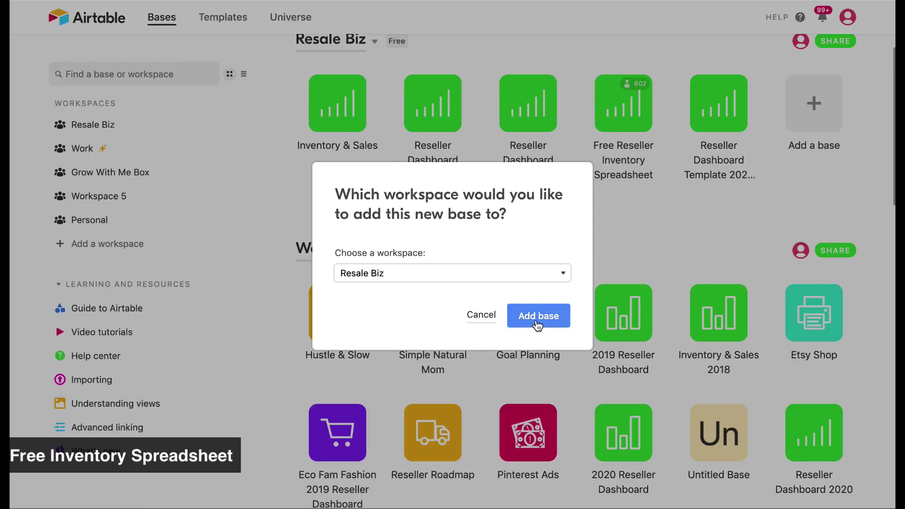
{"action": "left_click", "coordinate": [536, 318]}
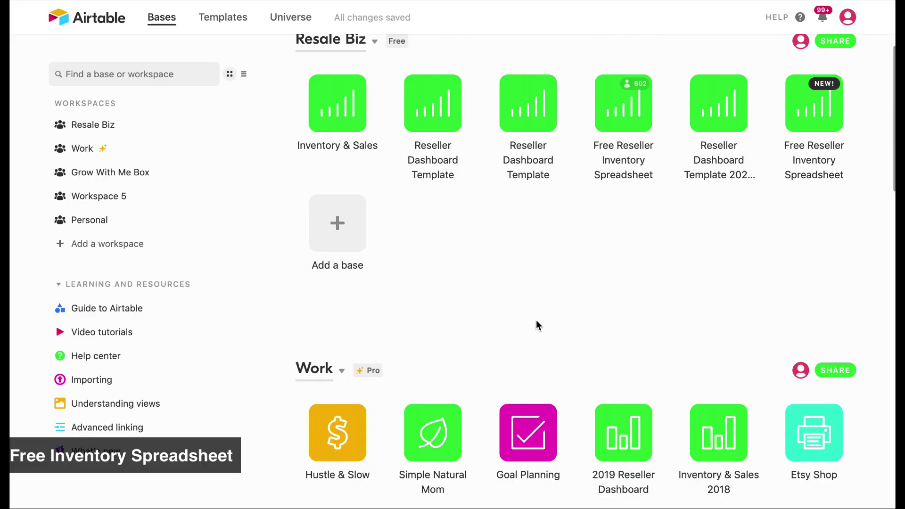
{"action": "left_click", "coordinate": [810, 114]}
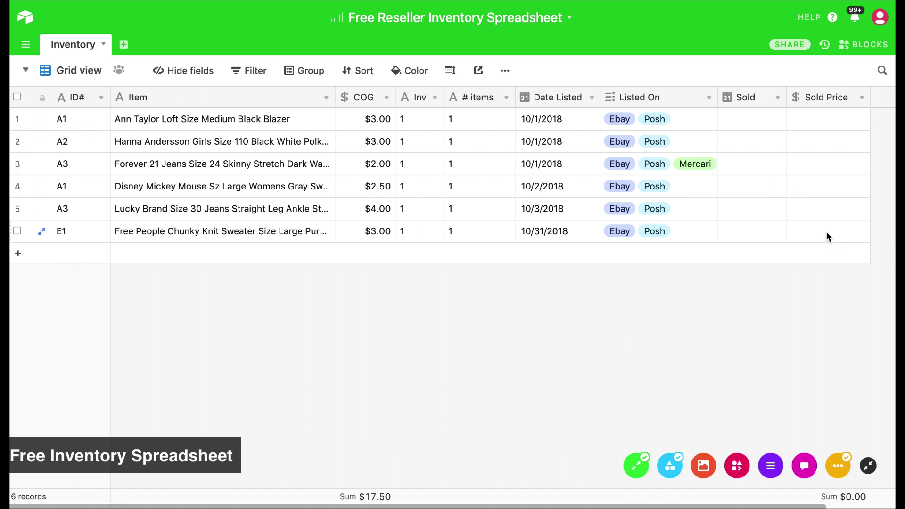
Delete all six sample rows of data from the Inventory table
{"action": "left_click_drag", "start_coordinate": [828, 237], "coordinate": [64, 125]}
{"action": "key", "text": "Delete"}
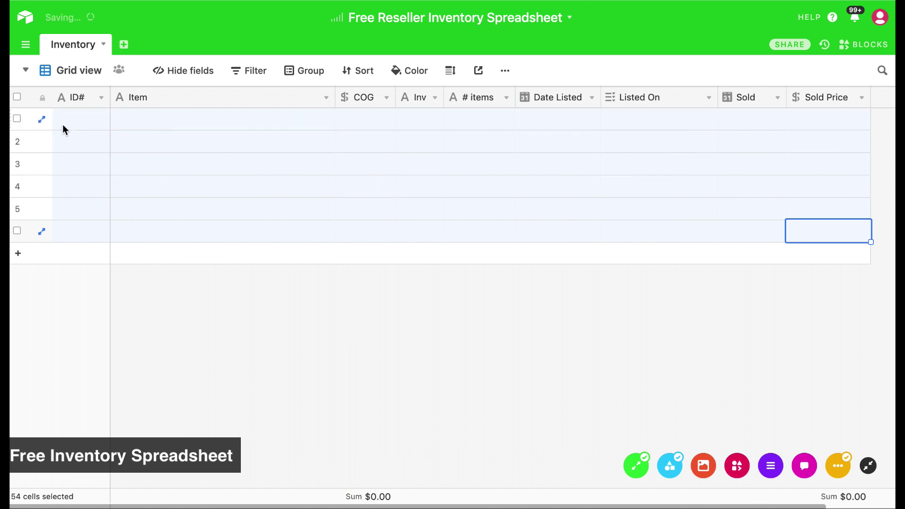
{"action": "left_click", "coordinate": [303, 324]}
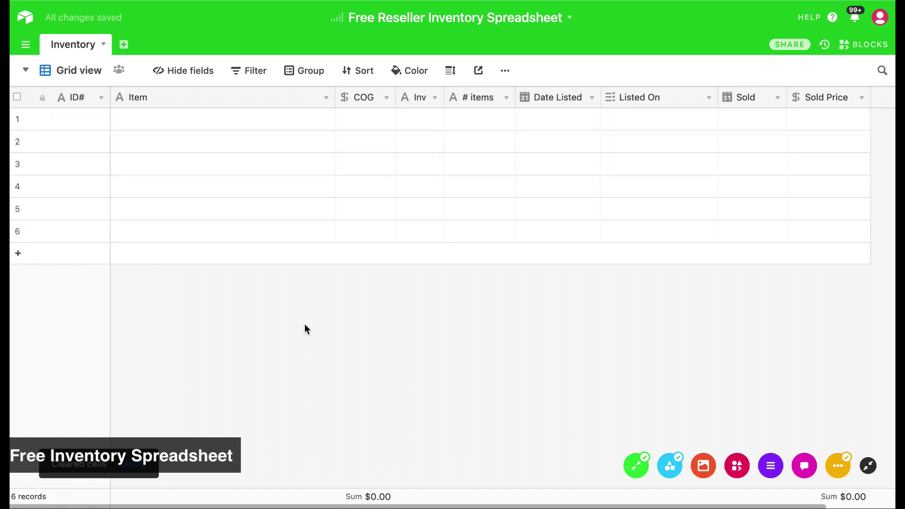
Enter A1, LOFT Blue Sweater Medium, cost $3.00, Inv 1 and 1 item in the first record
{"action": "left_click", "coordinate": [76, 123]}
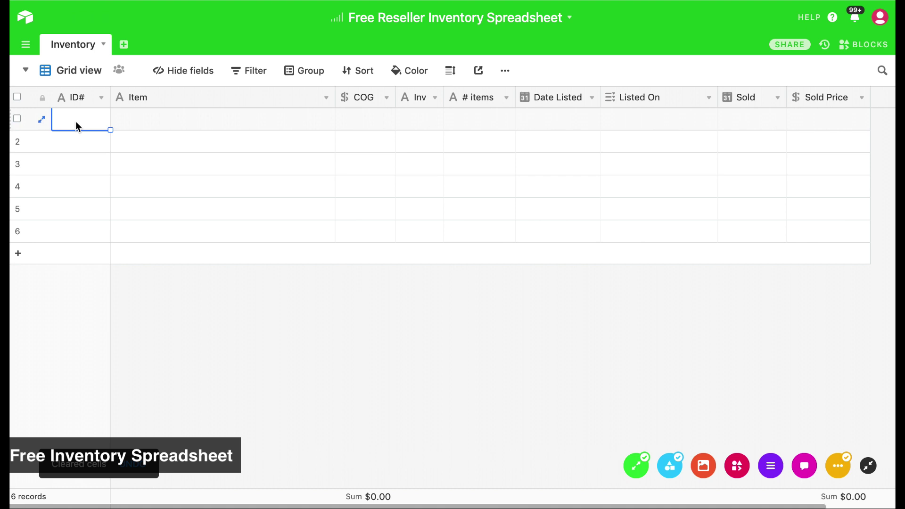
{"action": "type", "text": "A1"}
{"action": "key", "text": "Tab"}
{"action": "type", "text": "L"}
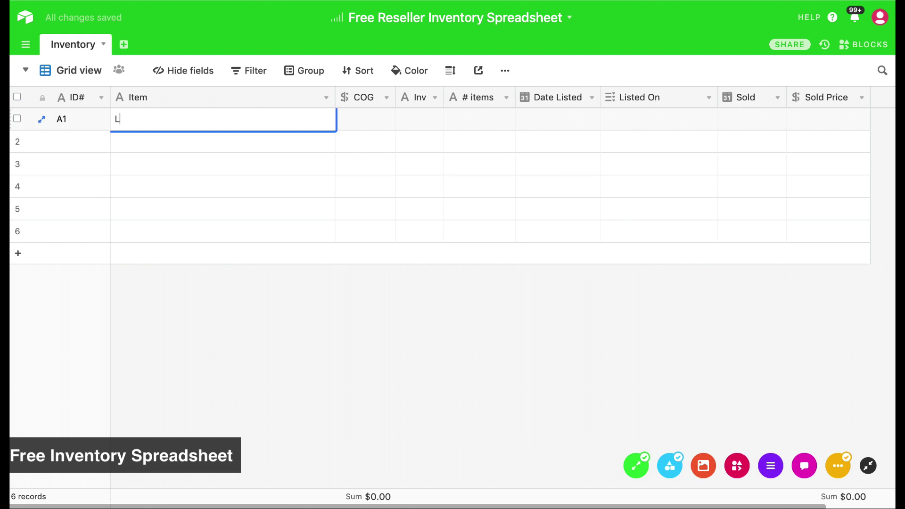
{"action": "type", "text": "OFT Blue Sweater Medium"}
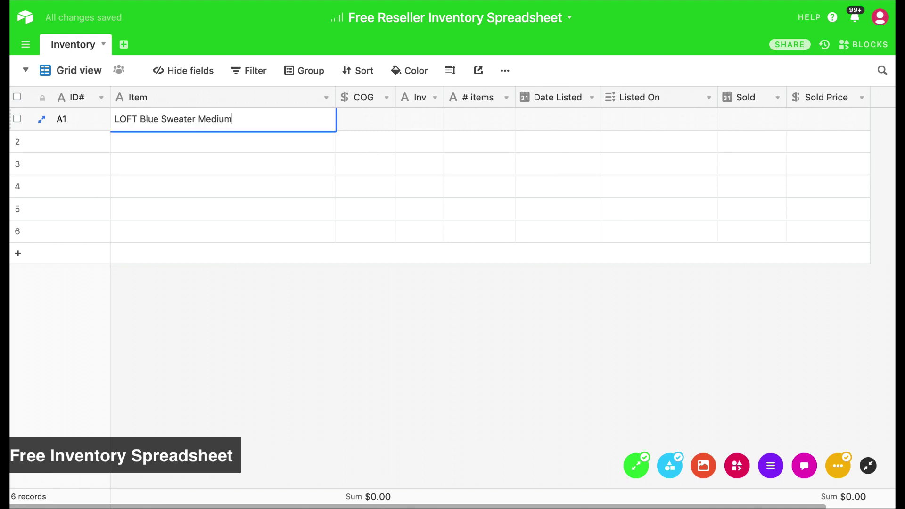
{"action": "key", "text": "Tab"}
{"action": "type", "text": "3"}
{"action": "key", "text": "Tab"}
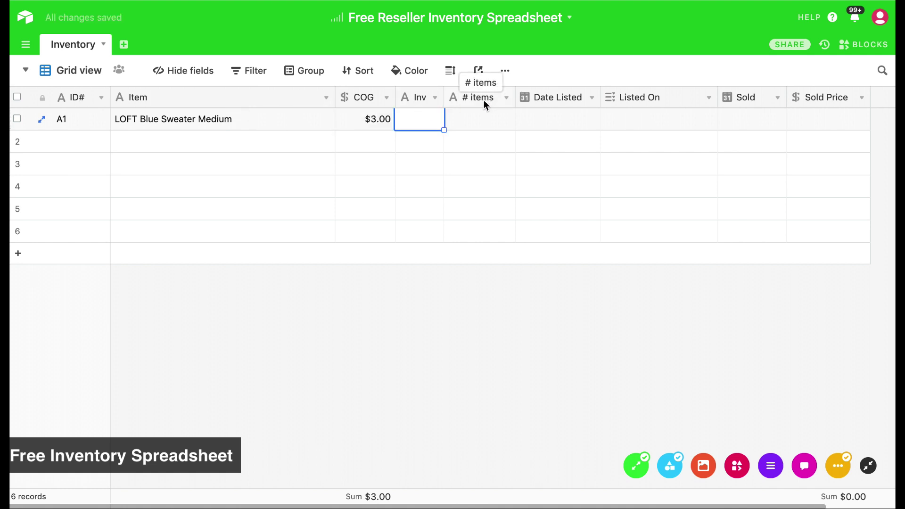
{"action": "type", "text": "21"}
{"action": "key", "text": "Tab"}
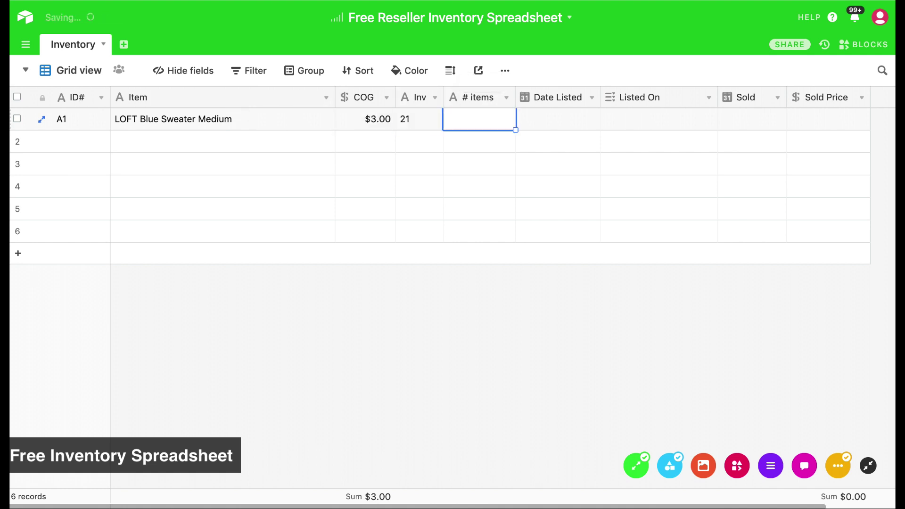
{"action": "key", "text": "shift+Tab"}
{"action": "type", "text": "1"}
{"action": "key", "text": "Tab"}
{"action": "type", "text": "1"}
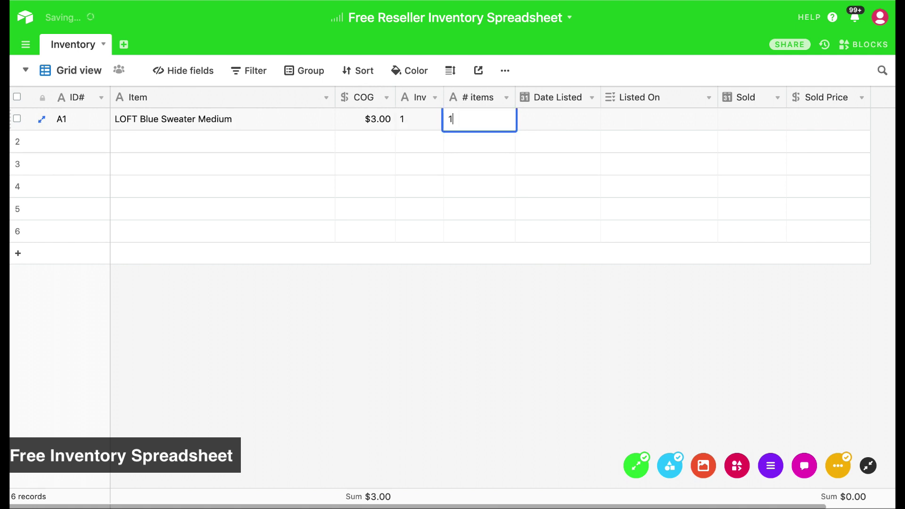
{"action": "key", "text": "Tab"}
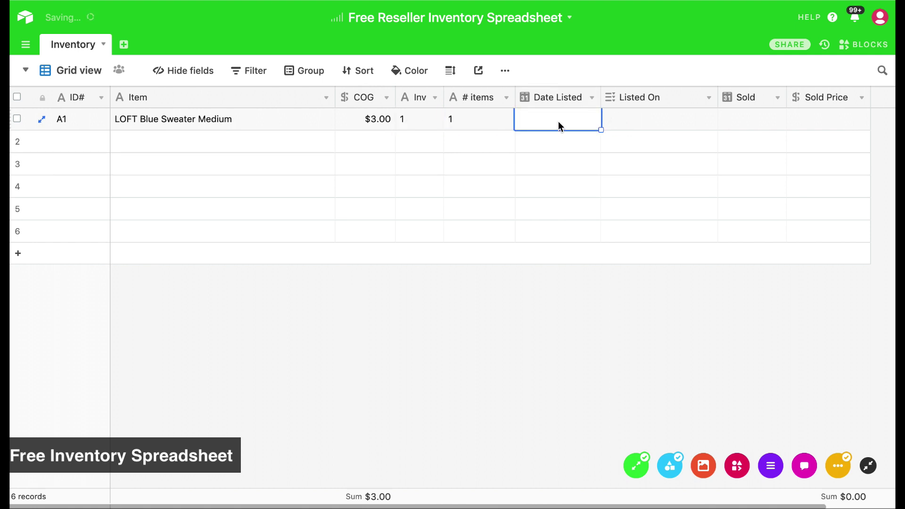
Set the first record's Date Listed to 2/6/2020 and view the Listed On platform choices
{"action": "left_click", "coordinate": [558, 123]}
{"action": "left_click", "coordinate": [621, 201]}
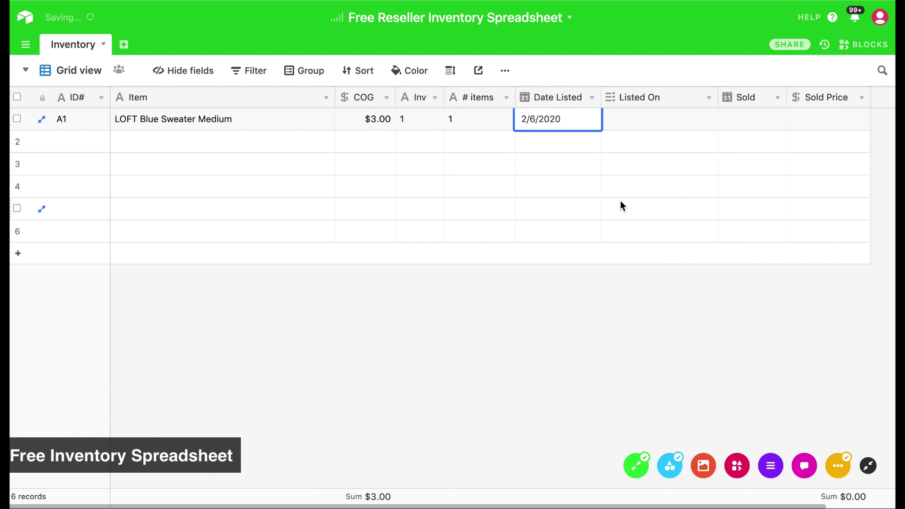
{"action": "left_click", "coordinate": [645, 117]}
{"action": "left_click", "coordinate": [609, 119]}
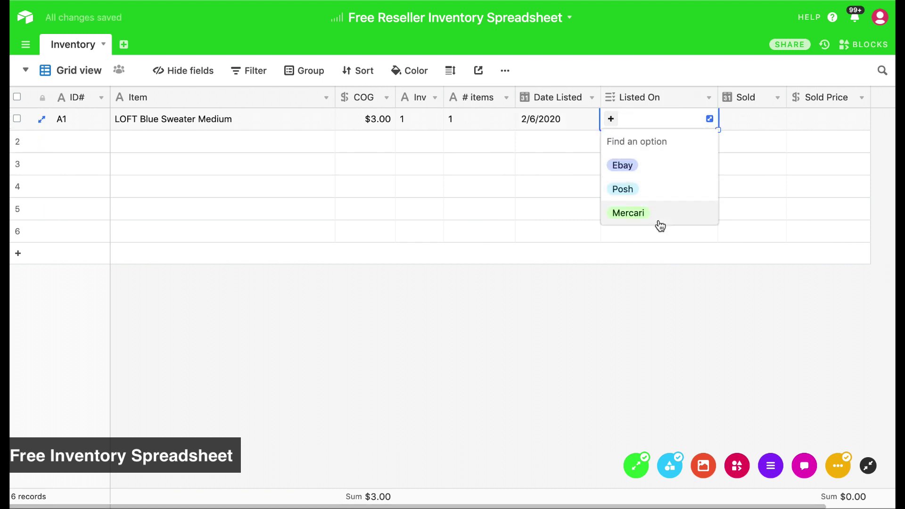
{"action": "left_click", "coordinate": [696, 277]}
Add Etsy as a new option in the Listed On field settings
{"action": "left_click", "coordinate": [708, 98]}
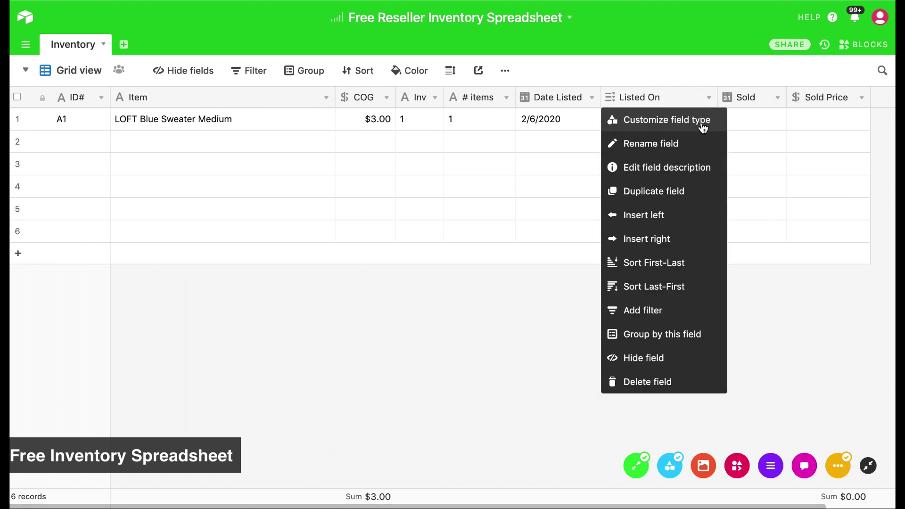
{"action": "left_click", "coordinate": [649, 123]}
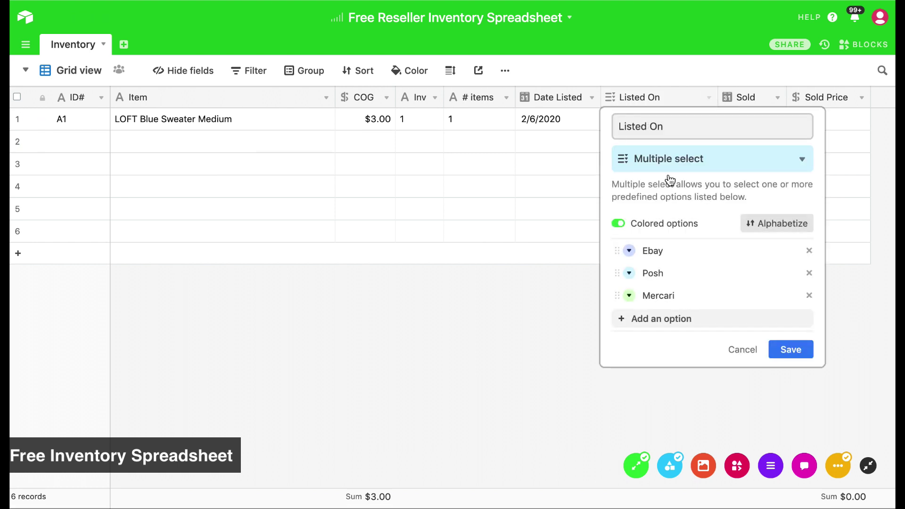
{"action": "left_click", "coordinate": [666, 322]}
{"action": "type", "text": "Etsy"}
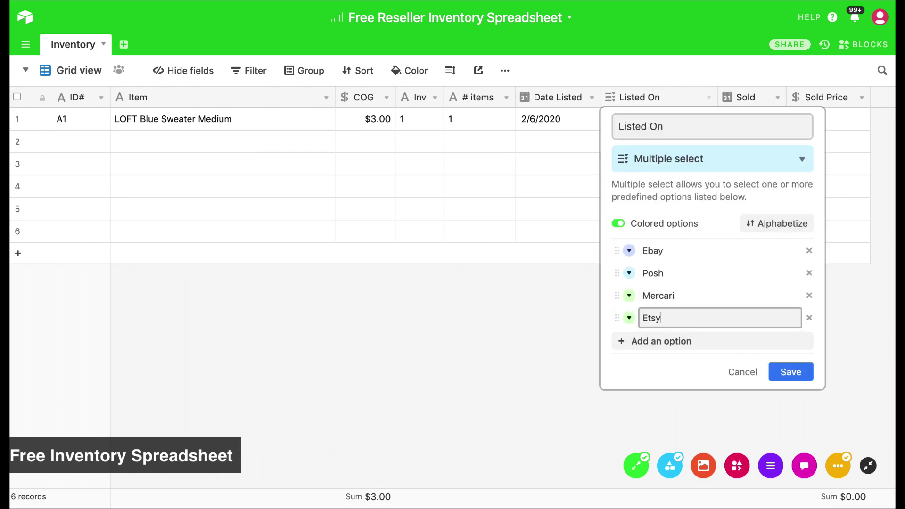
{"action": "left_click", "coordinate": [791, 372]}
Confirm Etsy now appears in the first record's Listed On list
{"action": "left_click", "coordinate": [684, 116]}
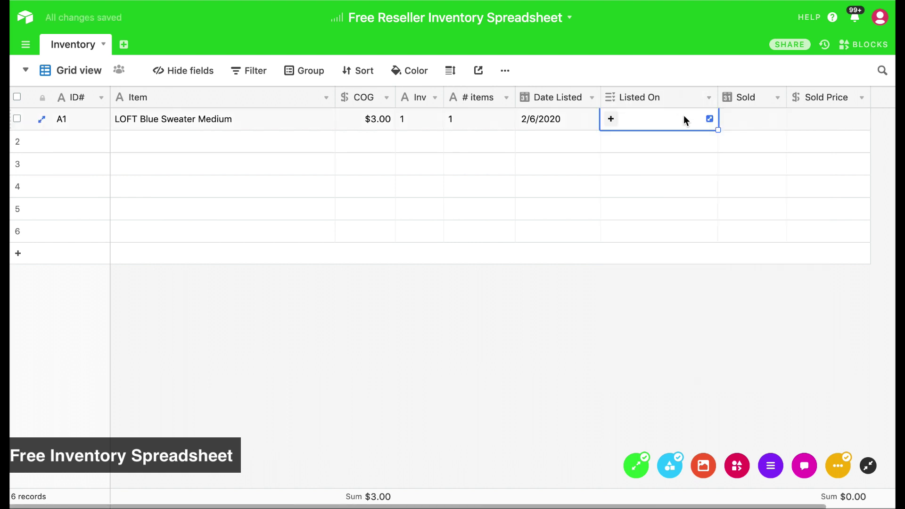
{"action": "left_click", "coordinate": [610, 119]}
{"action": "left_click", "coordinate": [683, 300]}
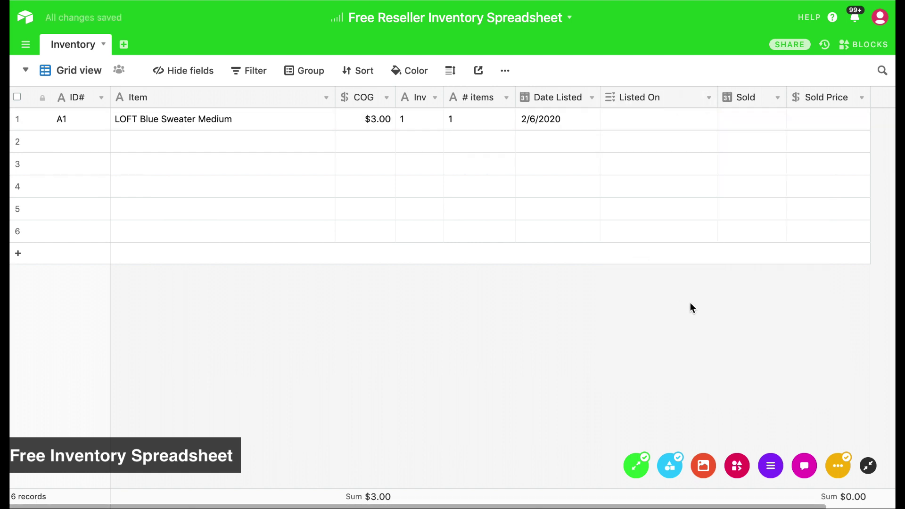
Set the first record's Sold date to February 6, 2020
{"action": "left_click", "coordinate": [777, 98]}
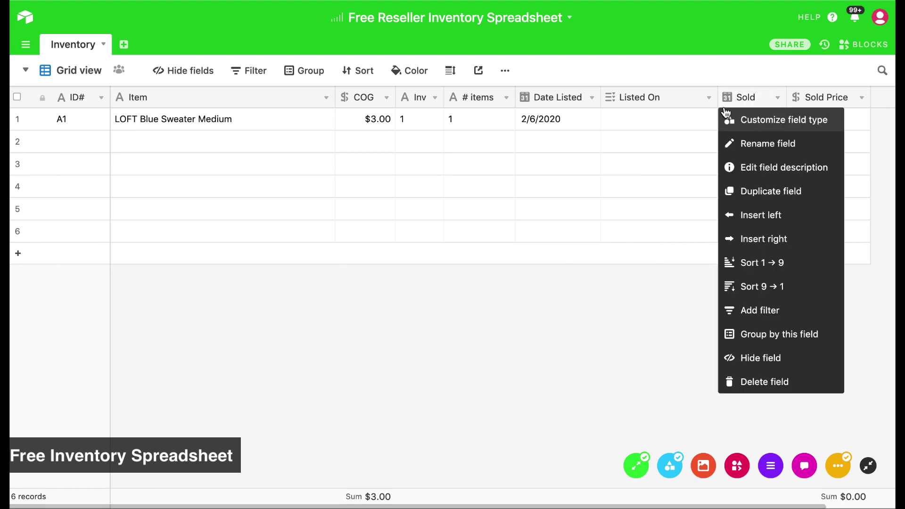
{"action": "key", "text": "Escape"}
{"action": "double_click", "coordinate": [744, 115]}
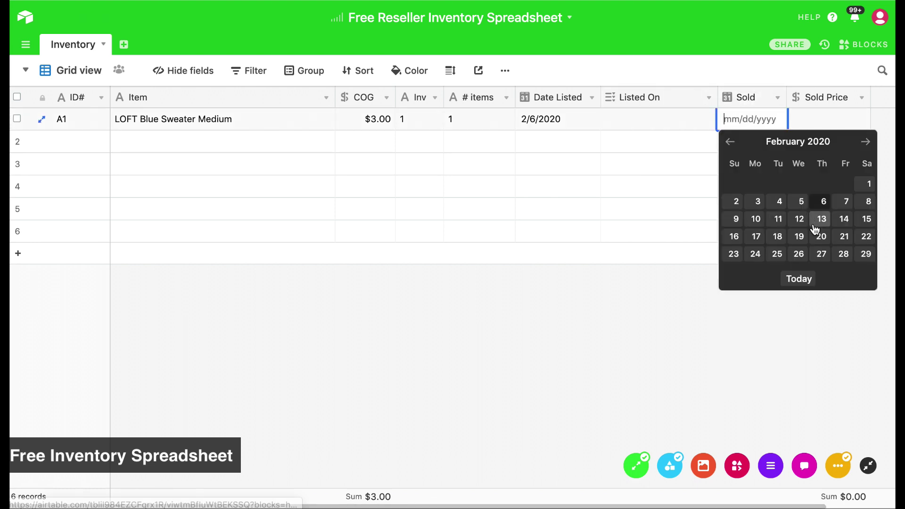
{"action": "left_click", "coordinate": [824, 202]}
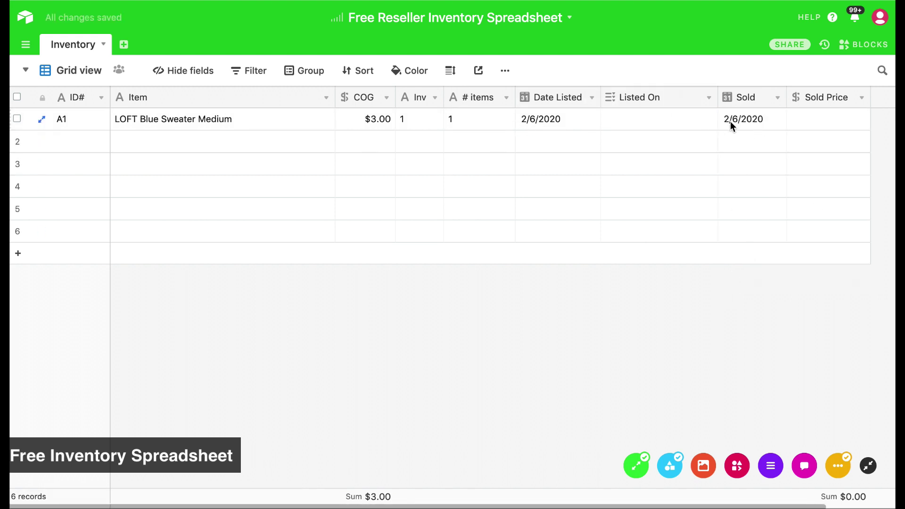
Enter $15.00 as the first record's Sold Price
{"action": "double_click", "coordinate": [836, 120]}
{"action": "type", "text": "15"}
{"action": "key", "text": "Return"}
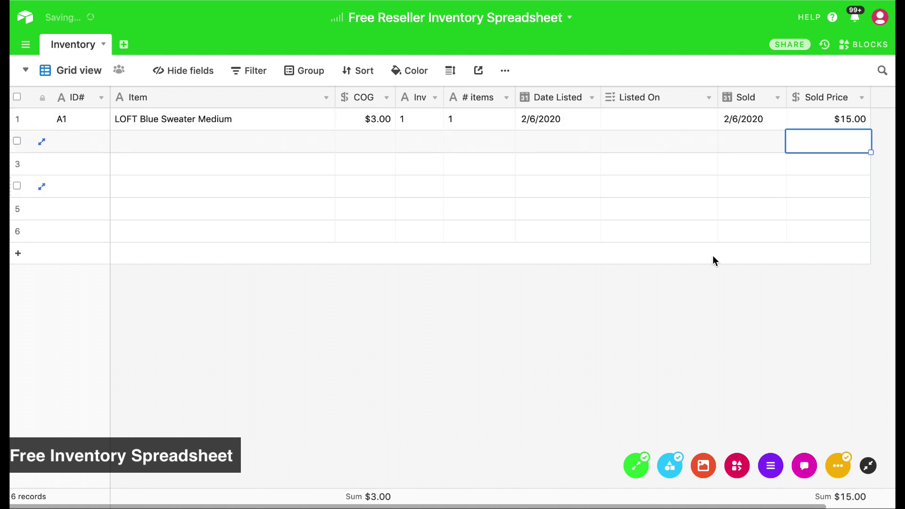
{"action": "left_click", "coordinate": [648, 350]}
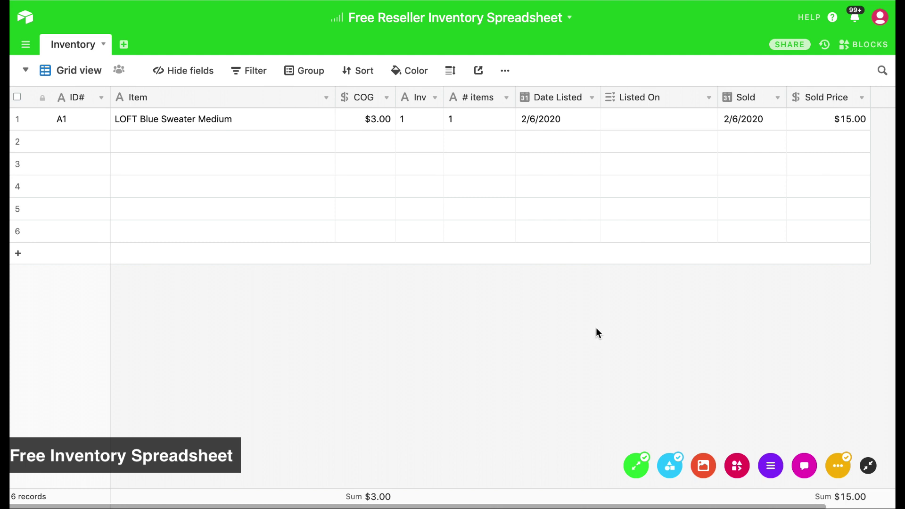
Fill row 2 with ID Bin 2, item Dove Chocolate Bars and a $0.50 cost
{"action": "left_click", "coordinate": [85, 142]}
{"action": "left_click", "coordinate": [83, 142]}
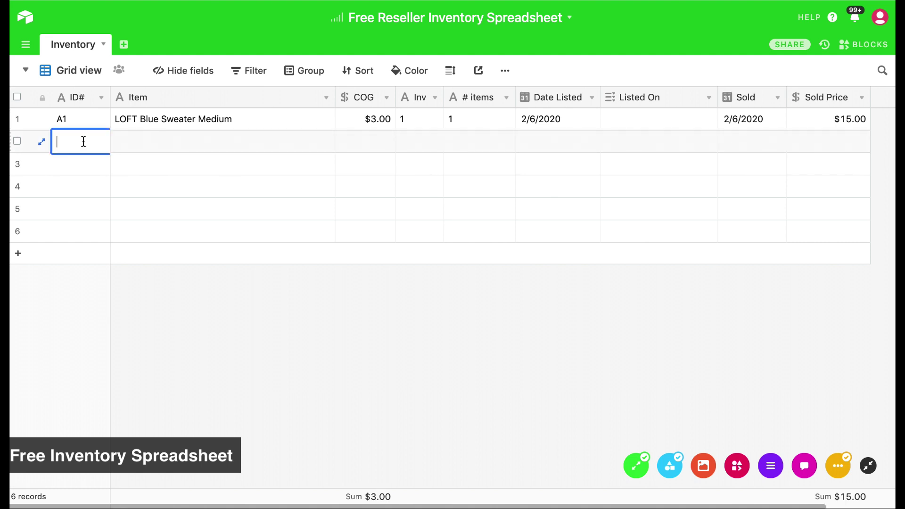
{"action": "type", "text": "Bin 2"}
{"action": "key", "text": "Tab"}
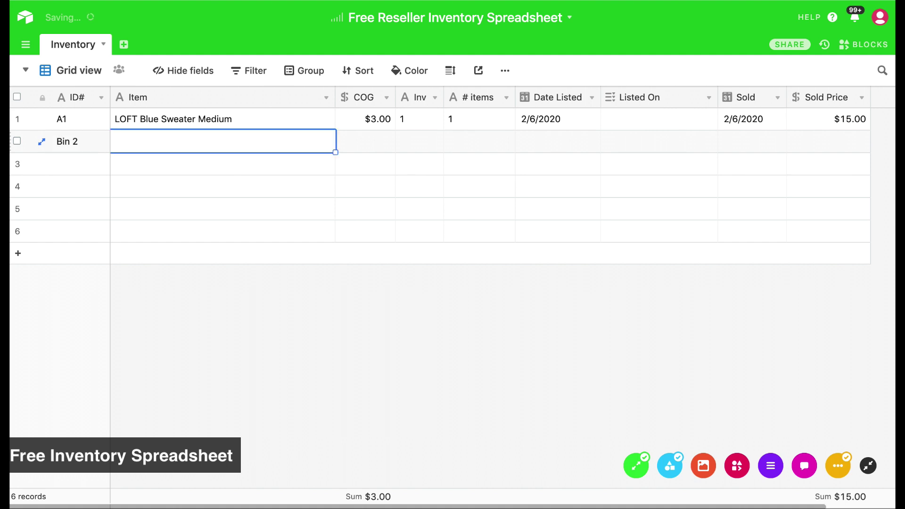
{"action": "type", "text": "Ghira"}
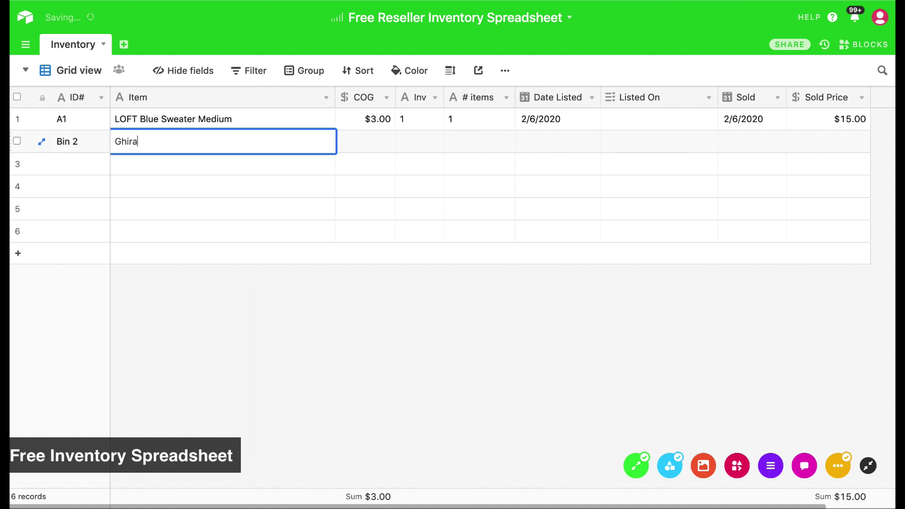
{"action": "key", "text": "BackSpace"}
{"action": "key", "text": "BackSpace"}
{"action": "key", "text": "BackSpace"}
{"action": "key", "text": "BackSpace"}
{"action": "type", "text": "Dov e Chocolate"}
{"action": "key", "text": "BackSpace"}
{"action": "key", "text": "BackSpace"}
{"action": "key", "text": "BackSpace"}
{"action": "key", "text": "BackSpace"}
{"action": "key", "text": "BackSpace"}
{"action": "key", "text": "BackSpace"}
{"action": "key", "text": "BackSpace"}
{"action": "type", "text": "ccolate Bars"}
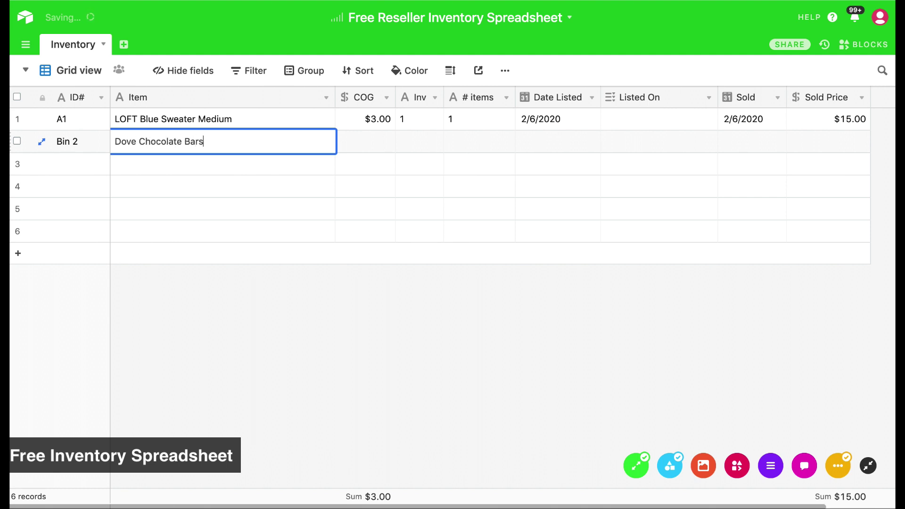
{"action": "key", "text": "Tab"}
{"action": "type", "text": ".5"}
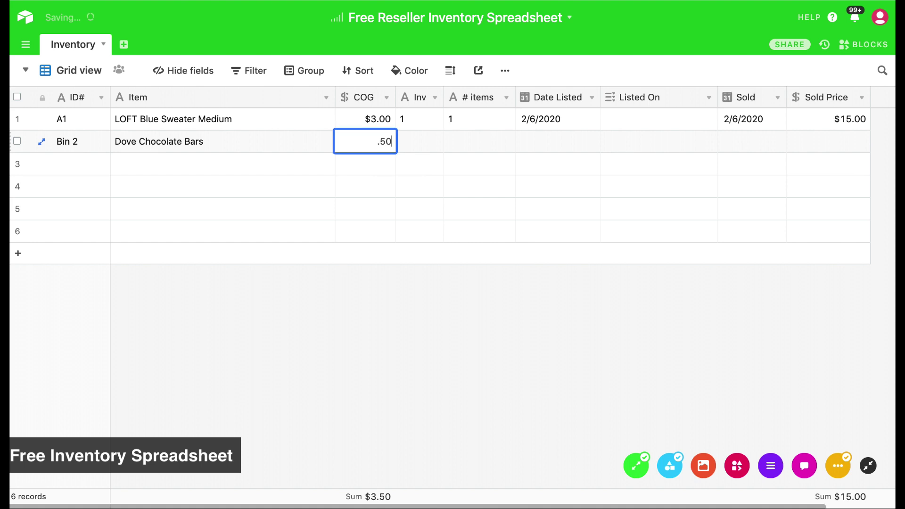
{"action": "key", "text": "Tab"}
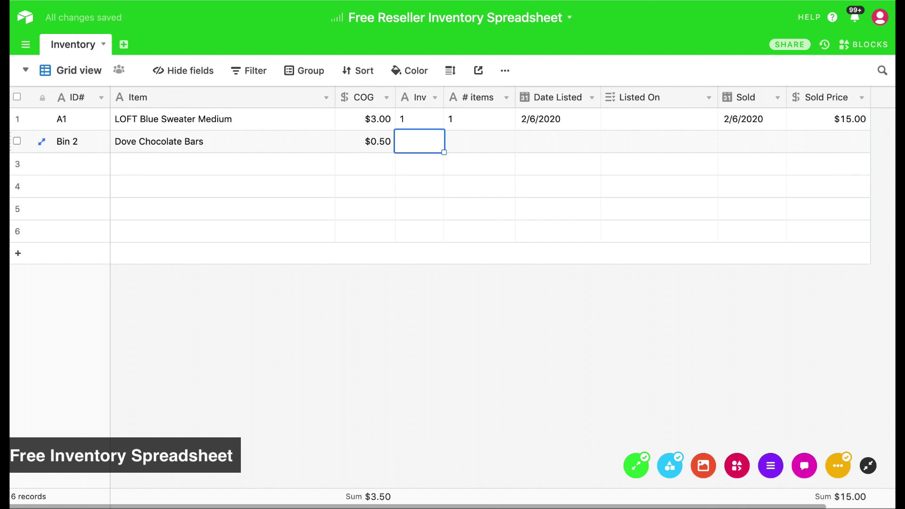
Give row 2 an item count of 10 and an Inv value of 5
{"action": "key", "text": "Tab"}
{"action": "type", "text": "10"}
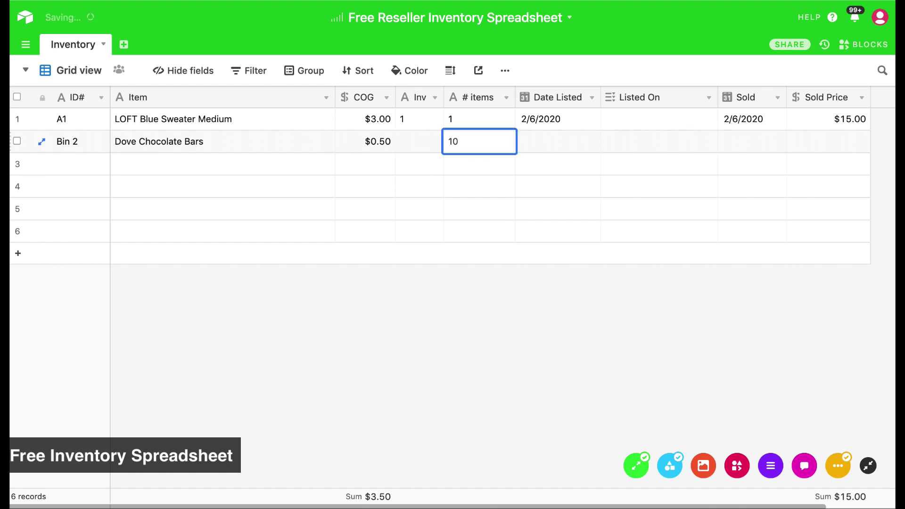
{"action": "key", "text": "Return"}
{"action": "key", "text": "Left"}
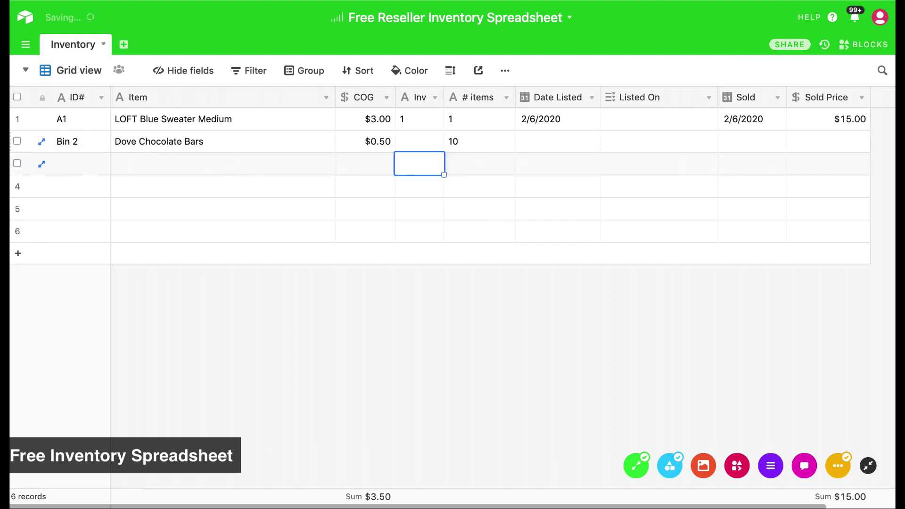
{"action": "key", "text": "Up"}
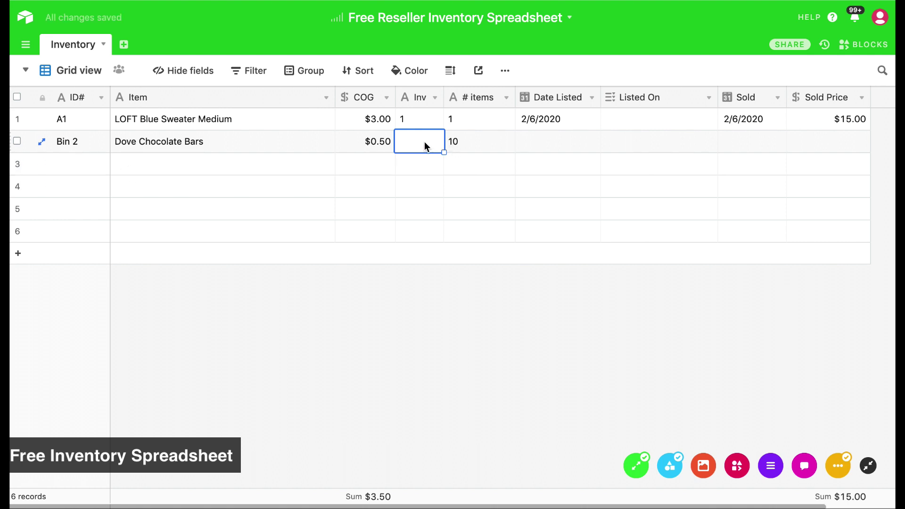
{"action": "double_click", "coordinate": [426, 146]}
{"action": "type", "text": "5"}
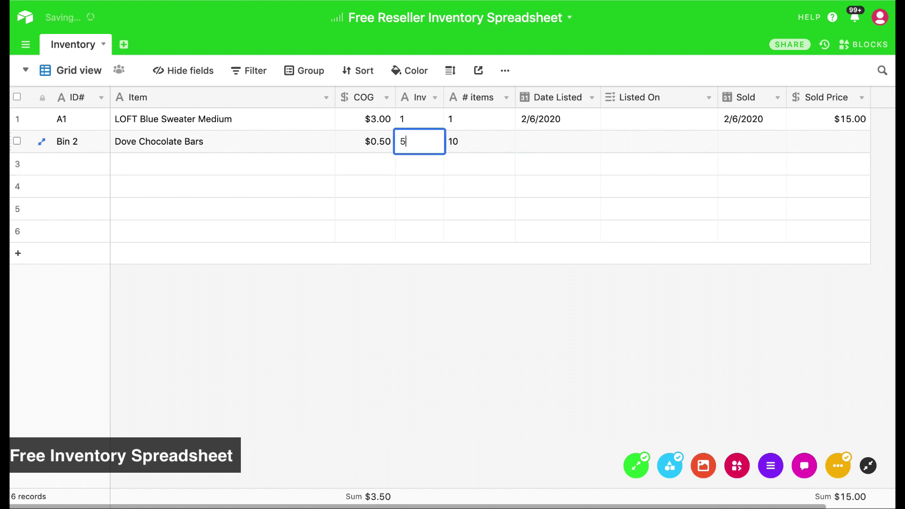
{"action": "key", "text": "Return"}
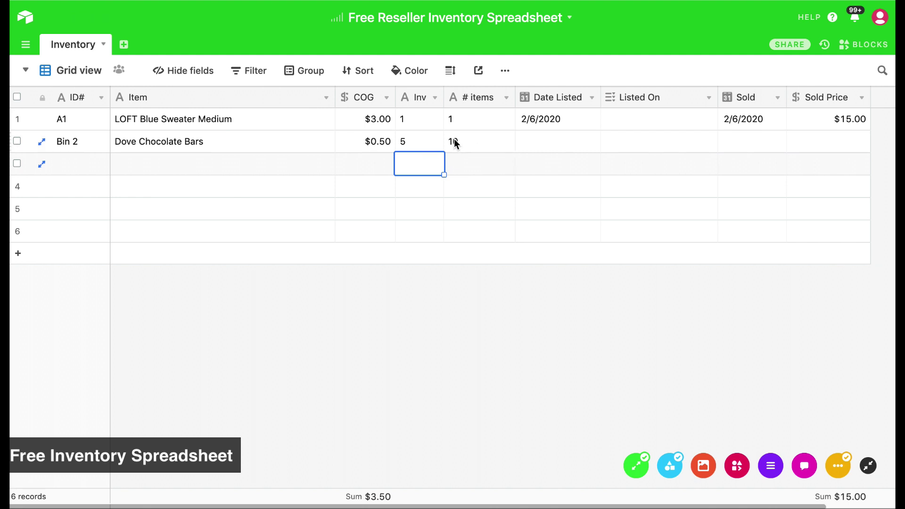
Fill row 3: A2, Boys Size 12-18 Months Winter Lot, cost $1.00, Inv 1, 15 items
{"action": "left_click", "coordinate": [77, 165]}
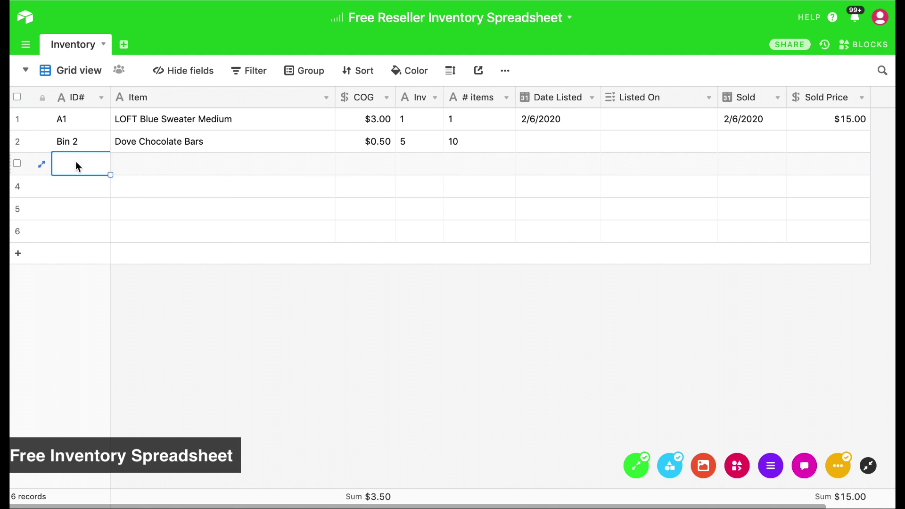
{"action": "type", "text": "A"}
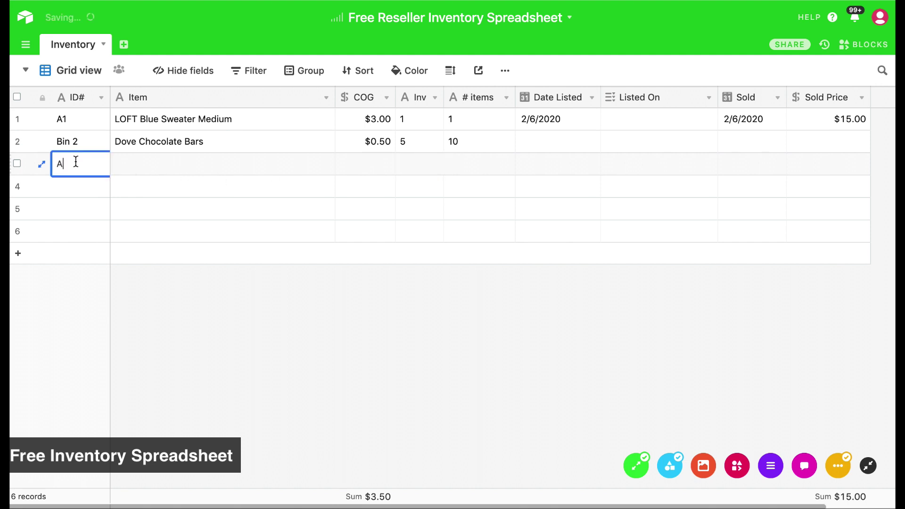
{"action": "type", "text": "2"}
{"action": "key", "text": "Tab"}
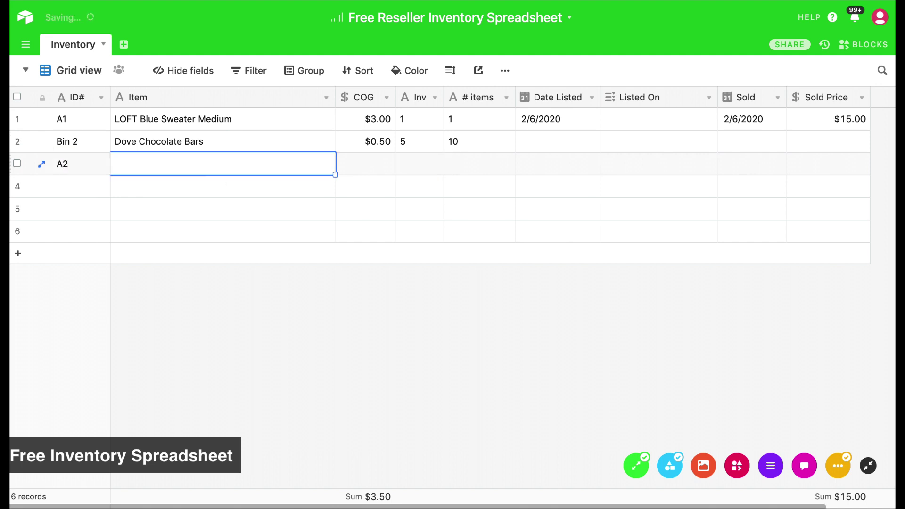
{"action": "type", "text": "Boys "}
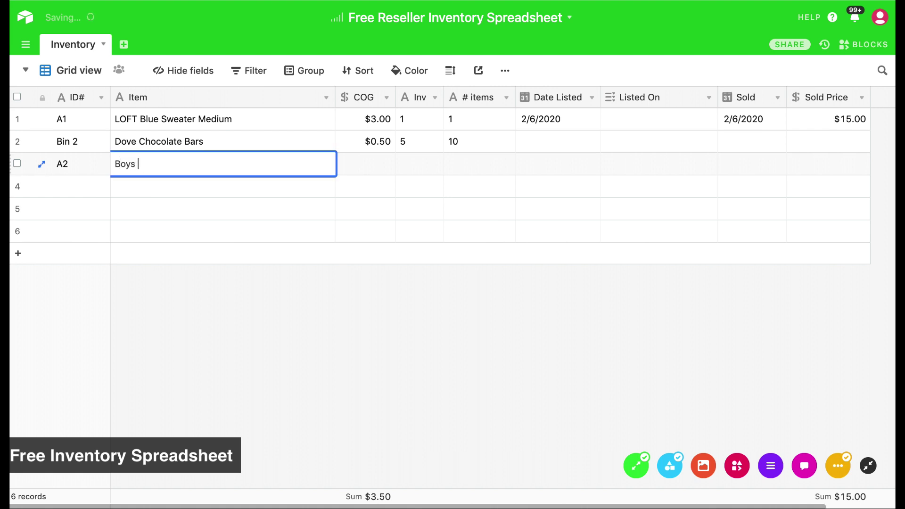
{"action": "type", "text": "Size 12-18 Months Winter Lot"}
{"action": "key", "text": "Tab"}
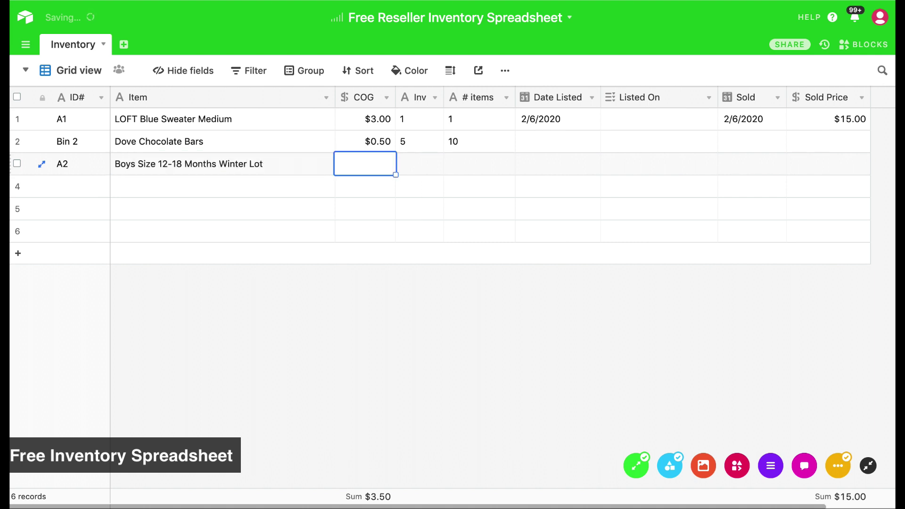
{"action": "type", "text": "1"}
{"action": "key", "text": "Tab"}
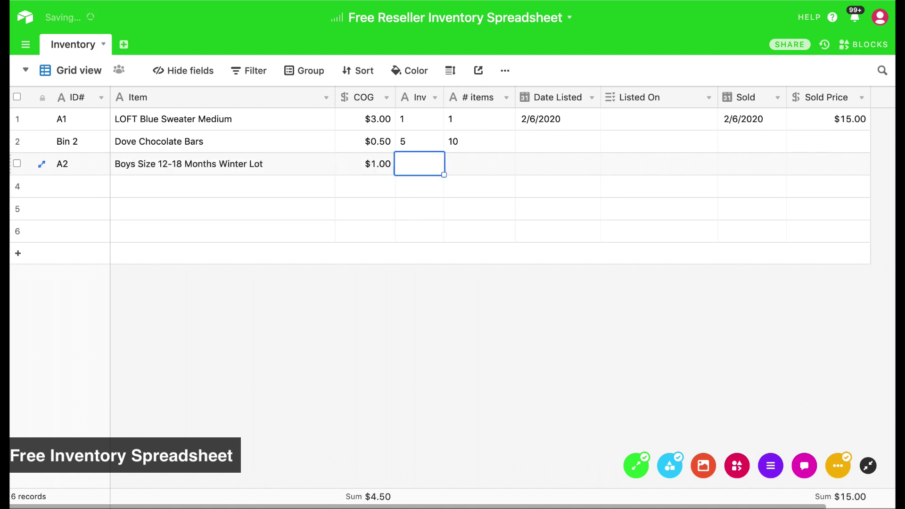
{"action": "type", "text": "1"}
{"action": "key", "text": "Tab"}
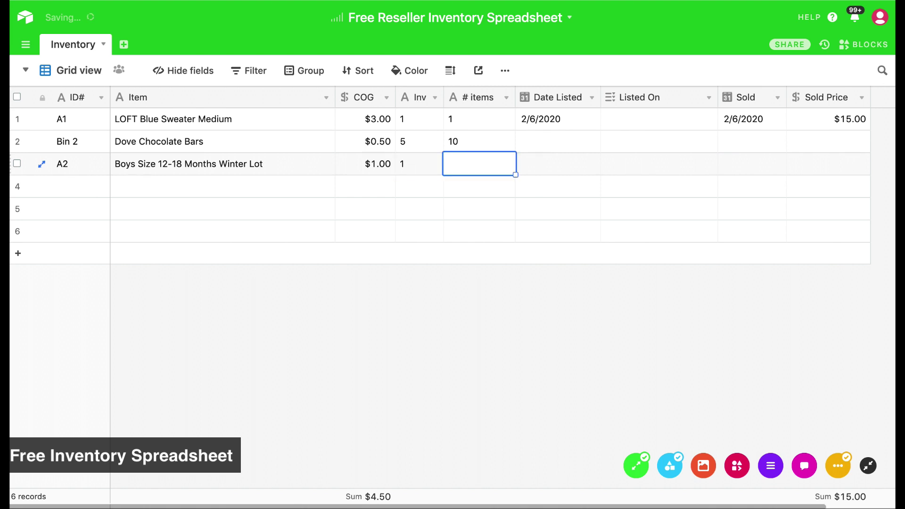
{"action": "type", "text": "15"}
{"action": "key", "text": "Tab"}
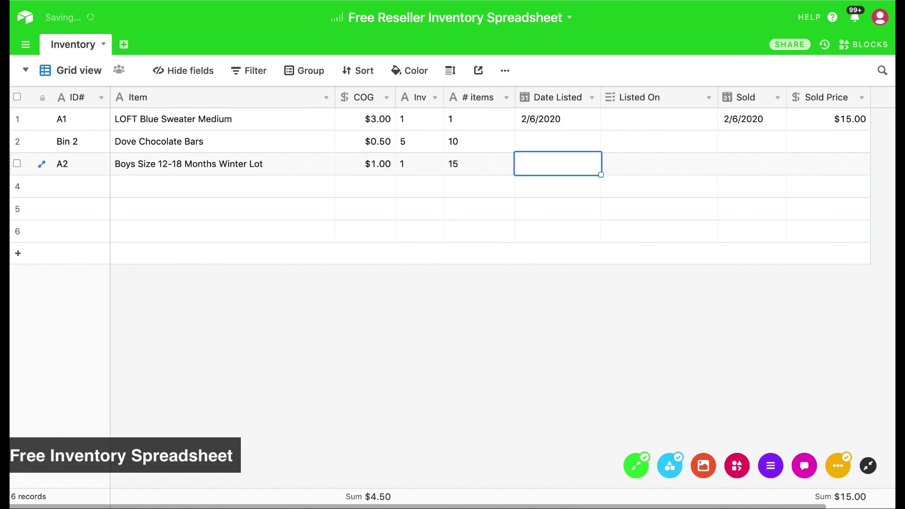
{"action": "scroll", "coordinate": [490, 366], "scroll_direction": "right", "scroll_amount": 1}
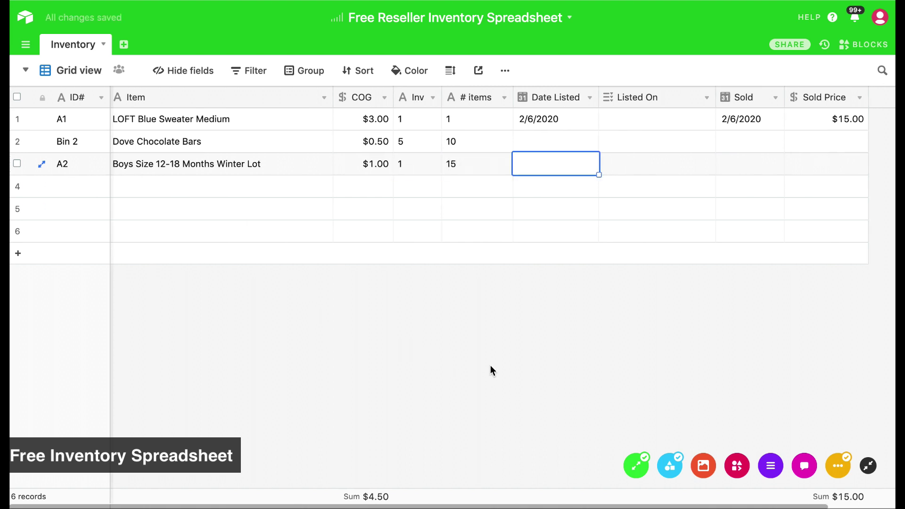
{"action": "left_click", "coordinate": [476, 163]}
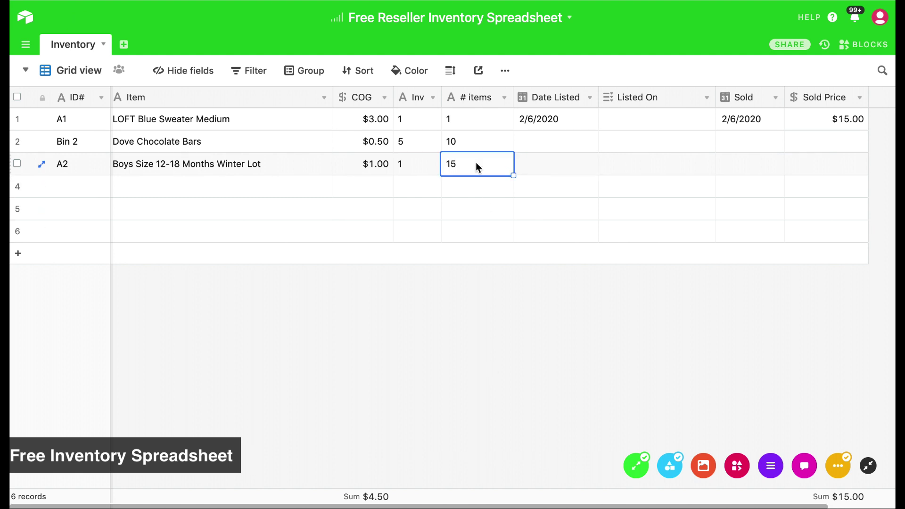
{"action": "left_click", "coordinate": [585, 332]}
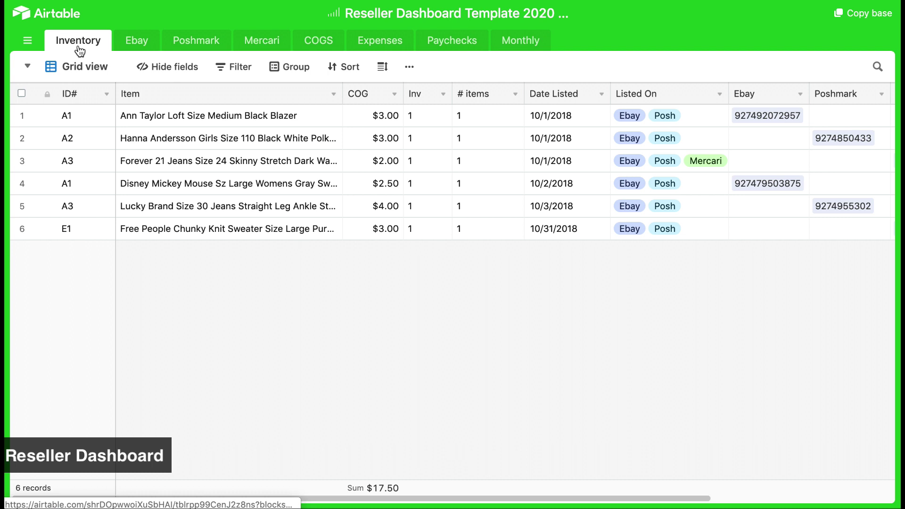
Browse the Ebay, Poshmark, Mercari, COGS and Expenses tables
{"action": "left_click", "coordinate": [140, 46]}
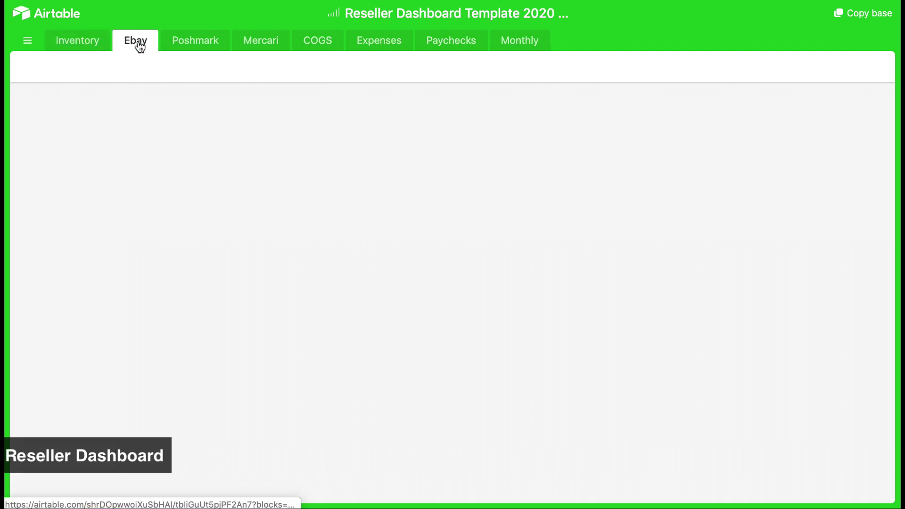
{"action": "left_click", "coordinate": [191, 47]}
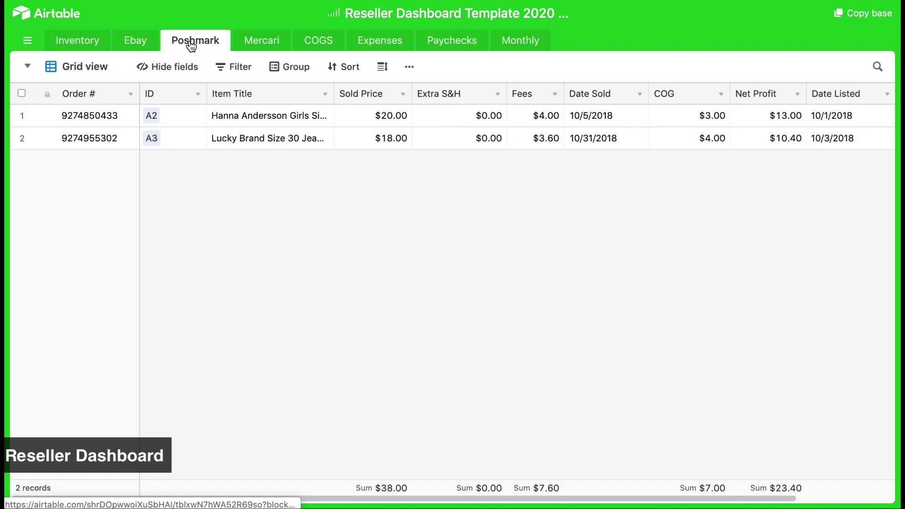
{"action": "left_click", "coordinate": [253, 46]}
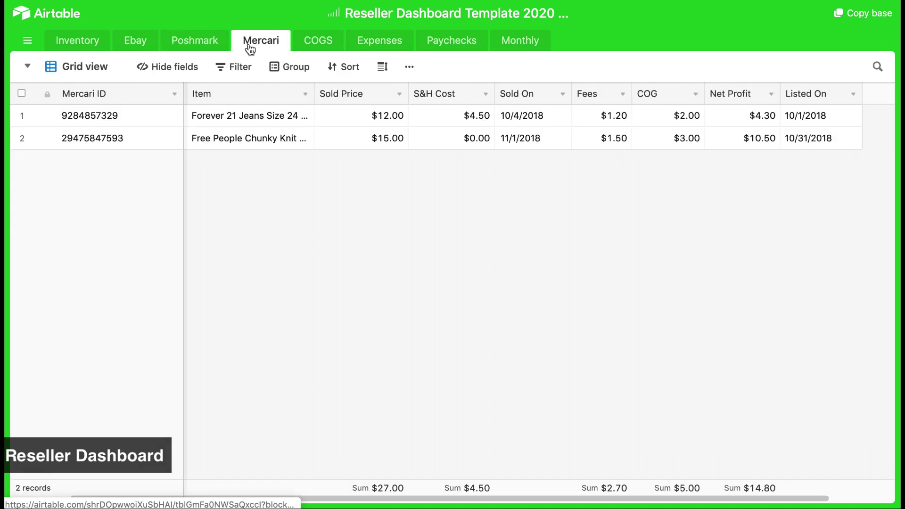
{"action": "left_click", "coordinate": [309, 47]}
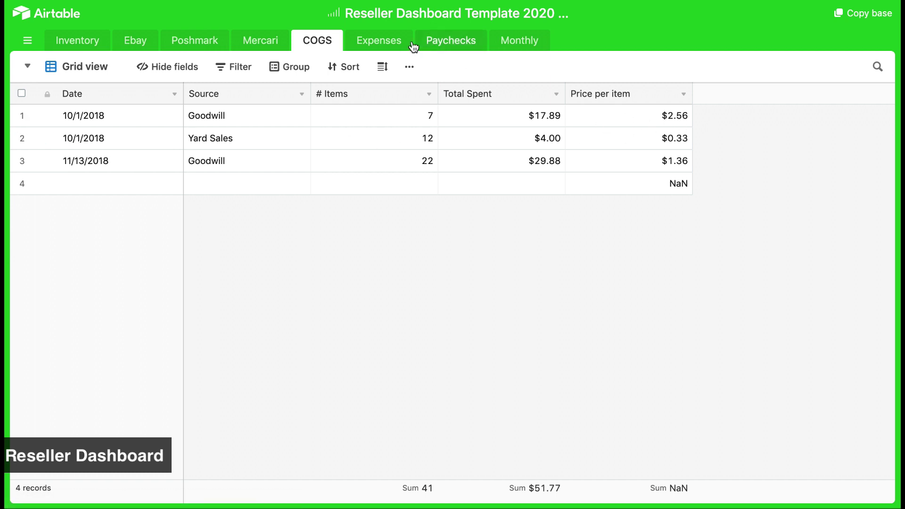
{"action": "left_click", "coordinate": [372, 45]}
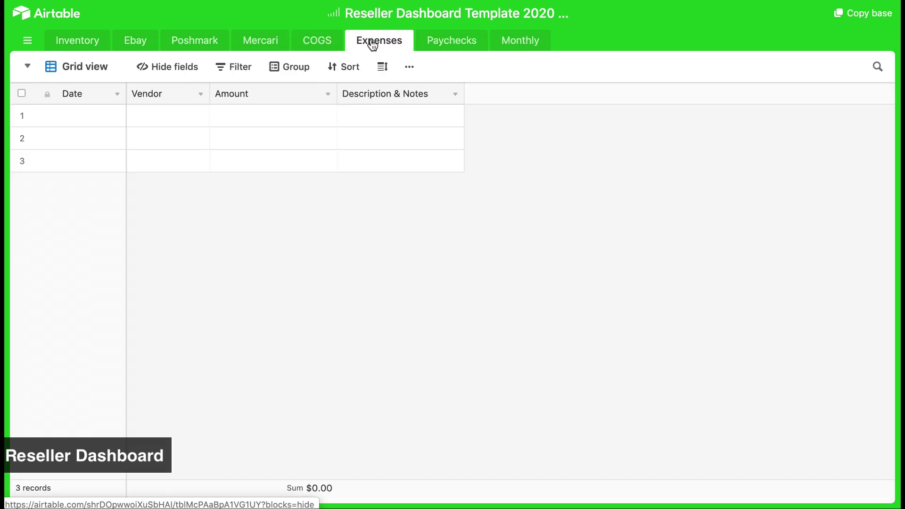
Look at the Paychecks and Monthly tables, then return to Inventory
{"action": "left_click", "coordinate": [448, 49]}
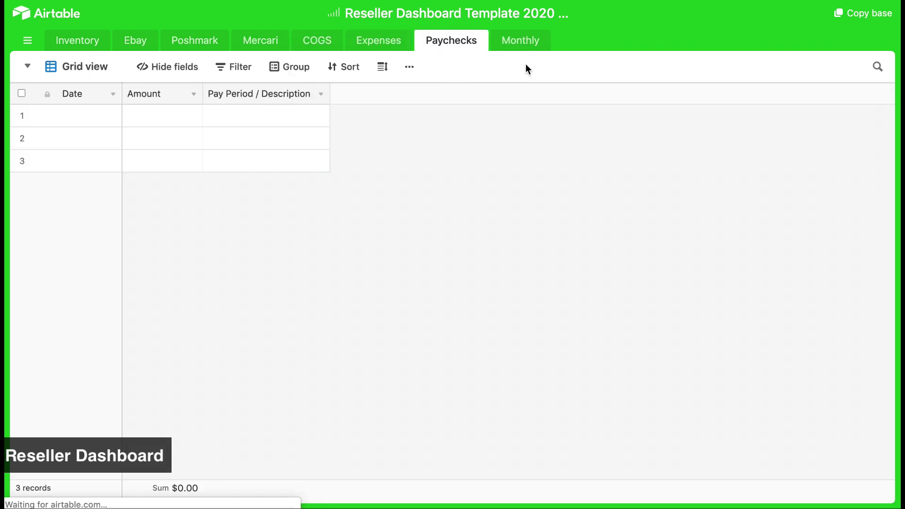
{"action": "left_click", "coordinate": [517, 49]}
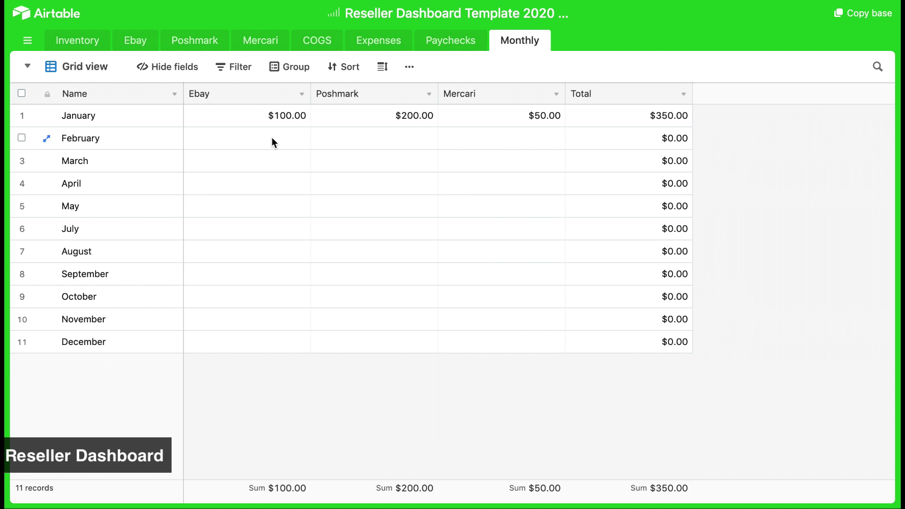
{"action": "left_click", "coordinate": [77, 43]}
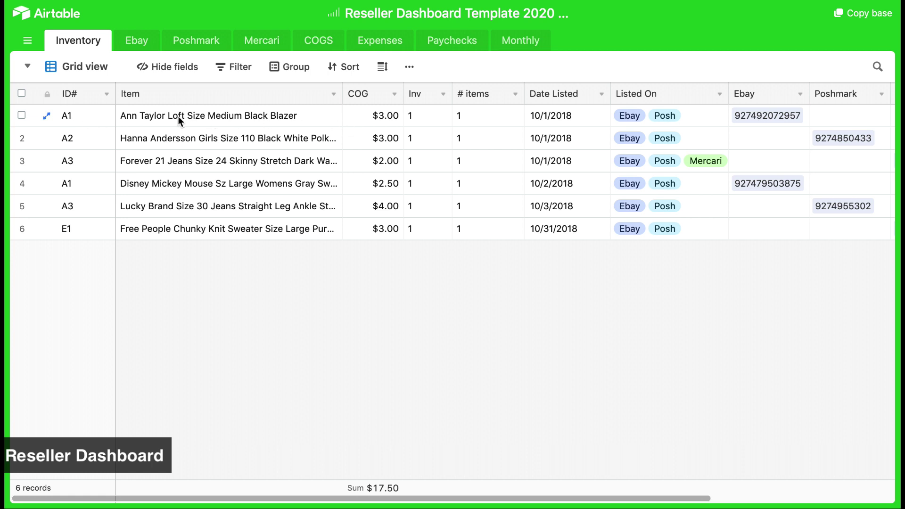
{"action": "left_click", "coordinate": [367, 112]}
{"action": "key", "text": "Right"}
{"action": "key", "text": "Right"}
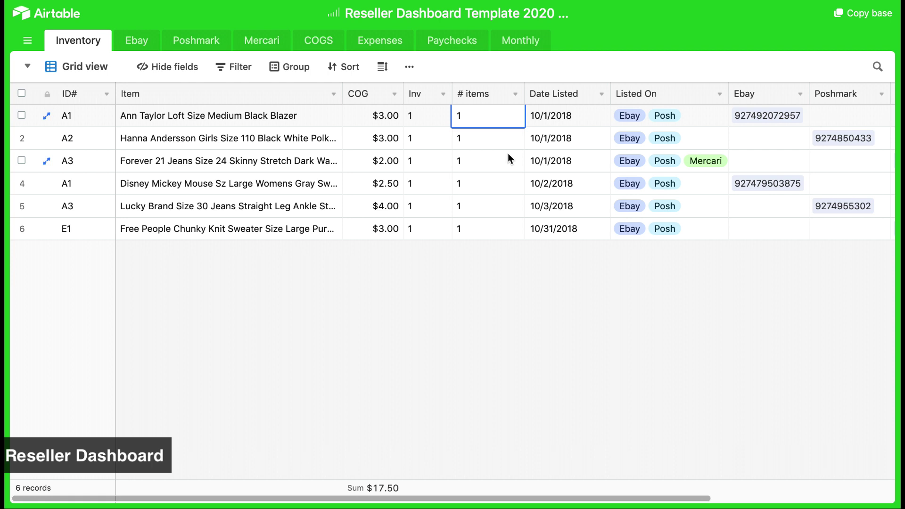
{"action": "key", "text": "Right"}
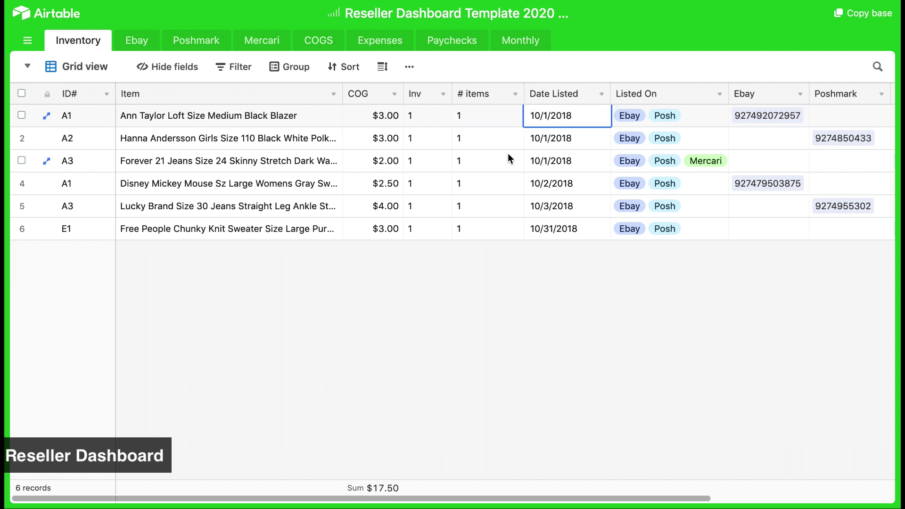
{"action": "scroll", "coordinate": [509, 158], "scroll_direction": "right", "scroll_amount": 5}
{"action": "left_click", "coordinate": [472, 119]}
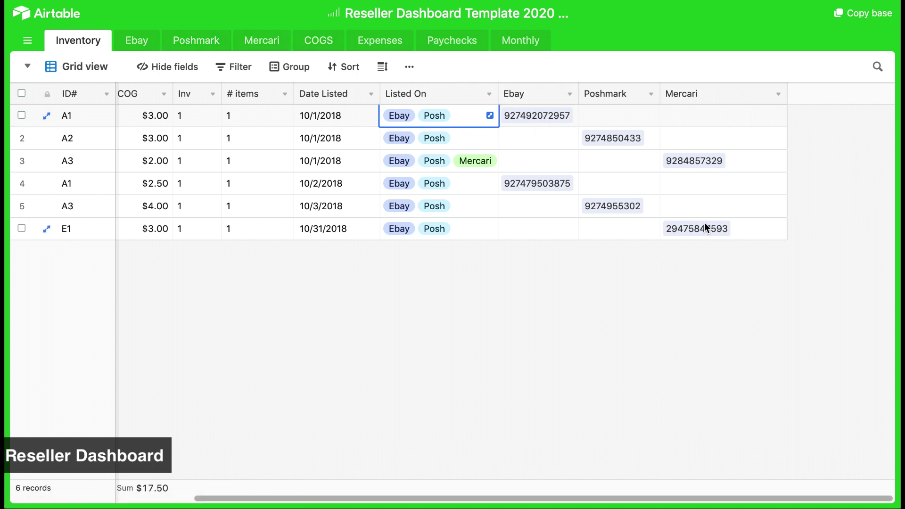
{"action": "left_click", "coordinate": [521, 309]}
{"action": "scroll", "coordinate": [522, 306], "scroll_direction": "left", "scroll_amount": 5}
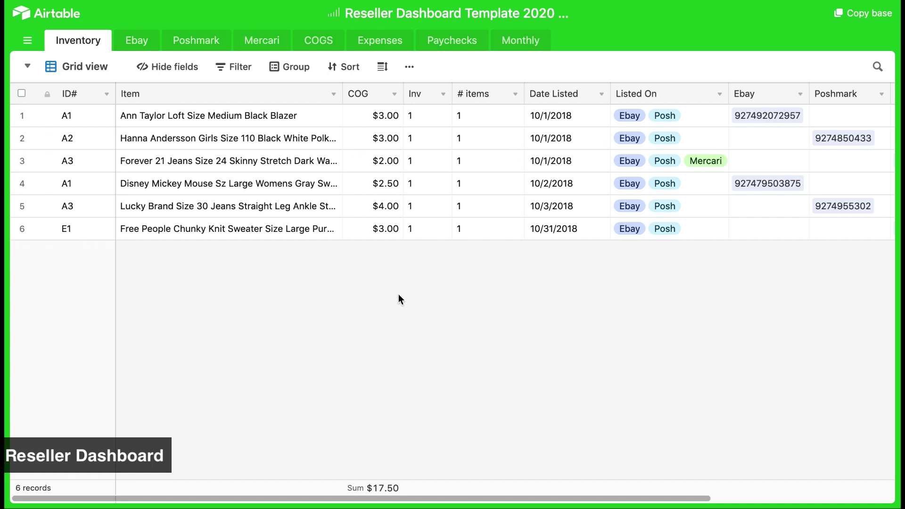
Copy the Reseller Dashboard base into a workspace and open the new copy
{"action": "left_click", "coordinate": [854, 18]}
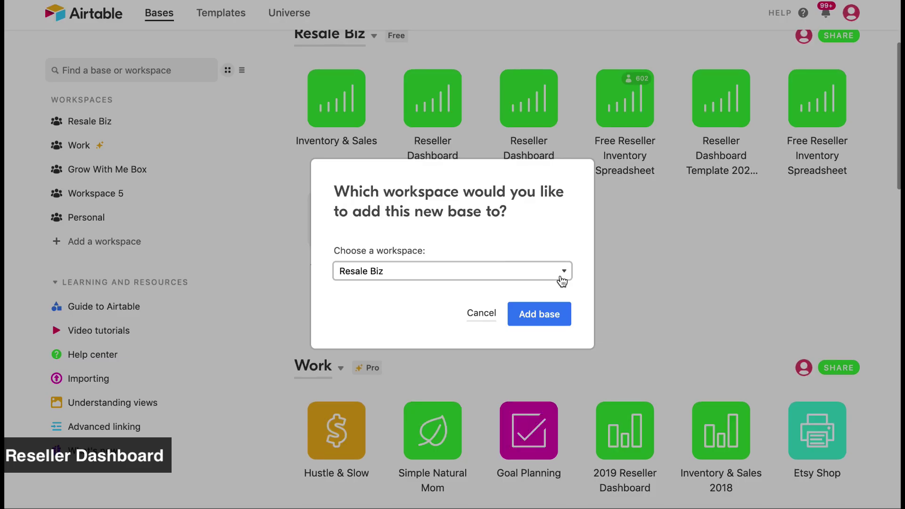
{"action": "left_click", "coordinate": [539, 317]}
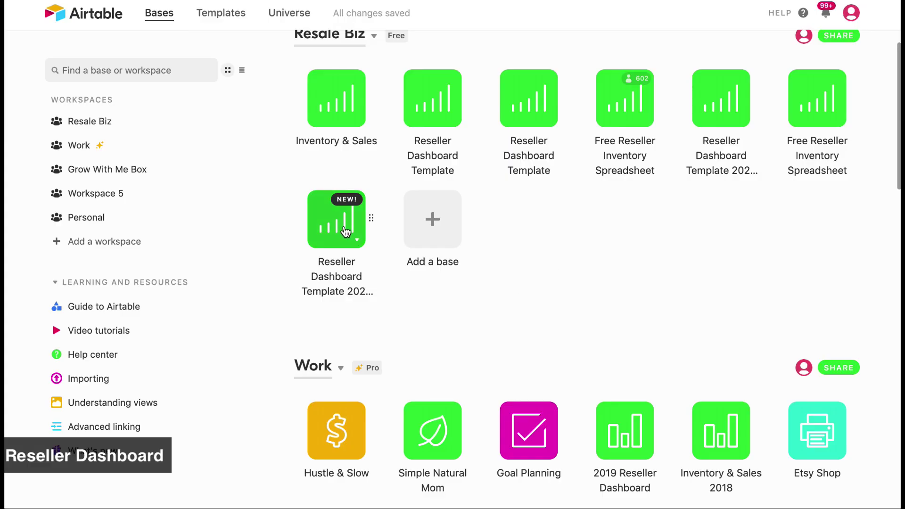
{"action": "left_click", "coordinate": [344, 227]}
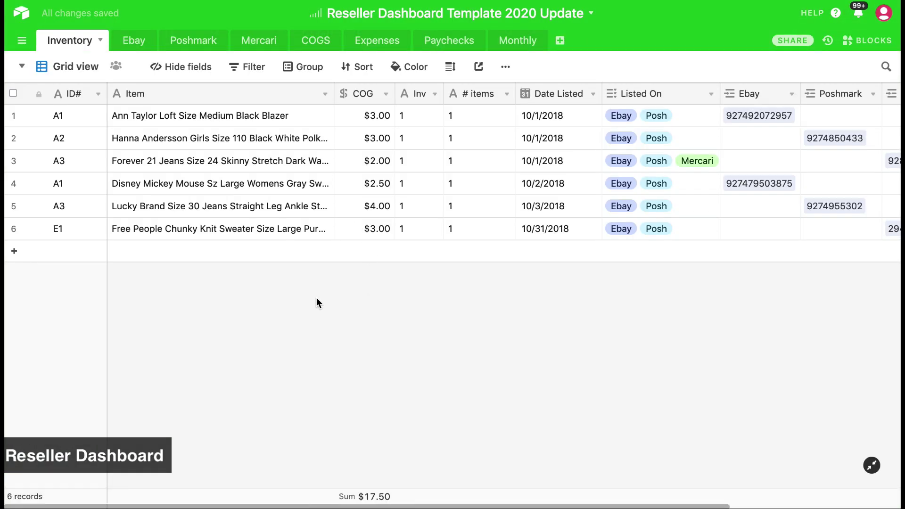
Open the Ebay table and inspect the first sale's Ebay ID and linked inventory ID
{"action": "left_click", "coordinate": [137, 43]}
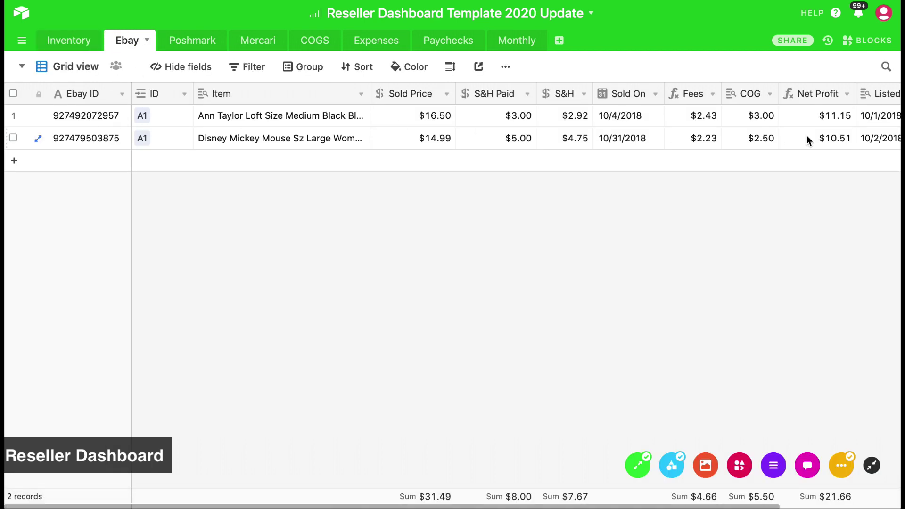
{"action": "left_click", "coordinate": [68, 116]}
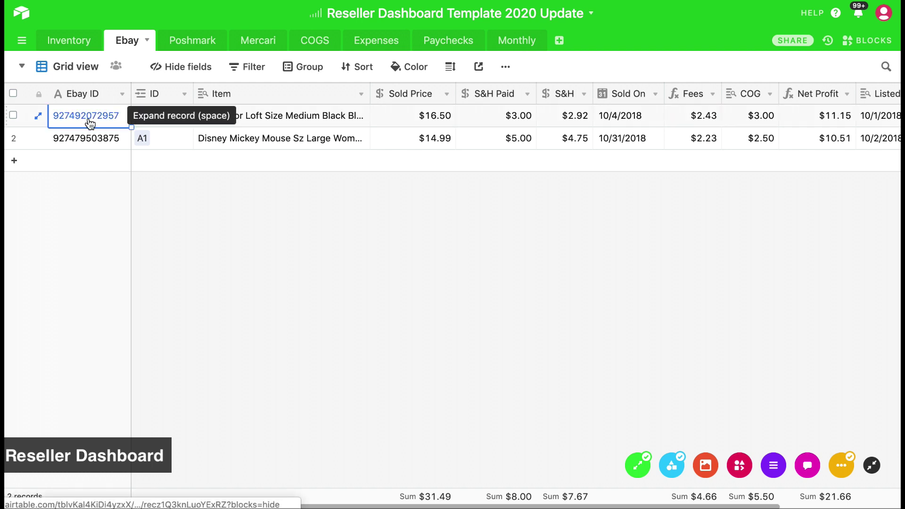
{"action": "left_click", "coordinate": [168, 117]}
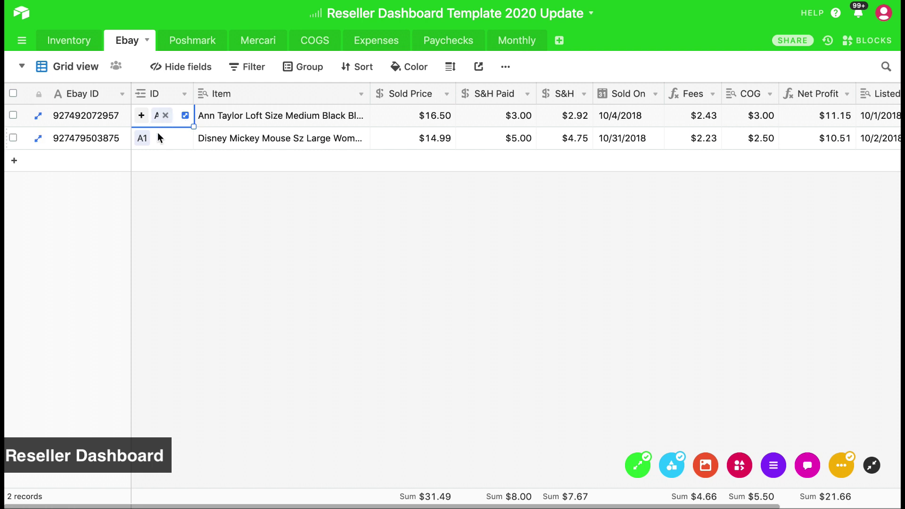
{"action": "left_click", "coordinate": [179, 188]}
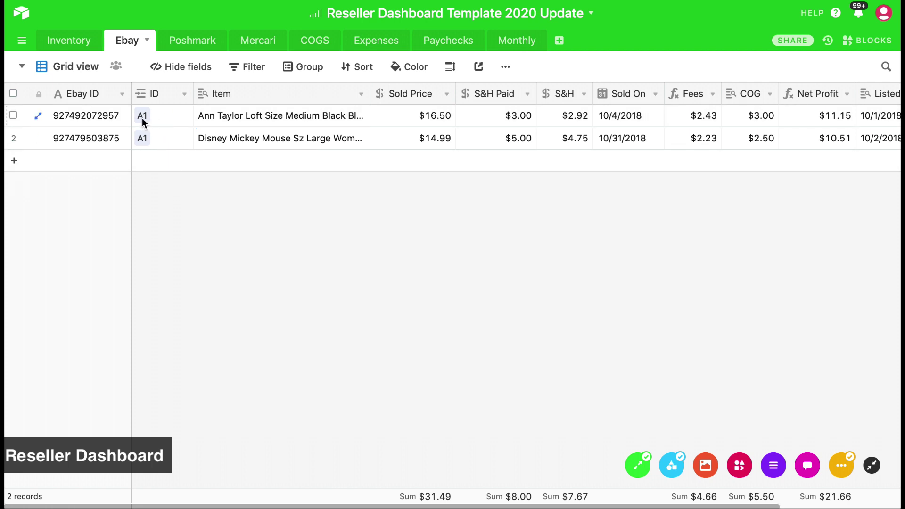
{"action": "left_click", "coordinate": [75, 163]}
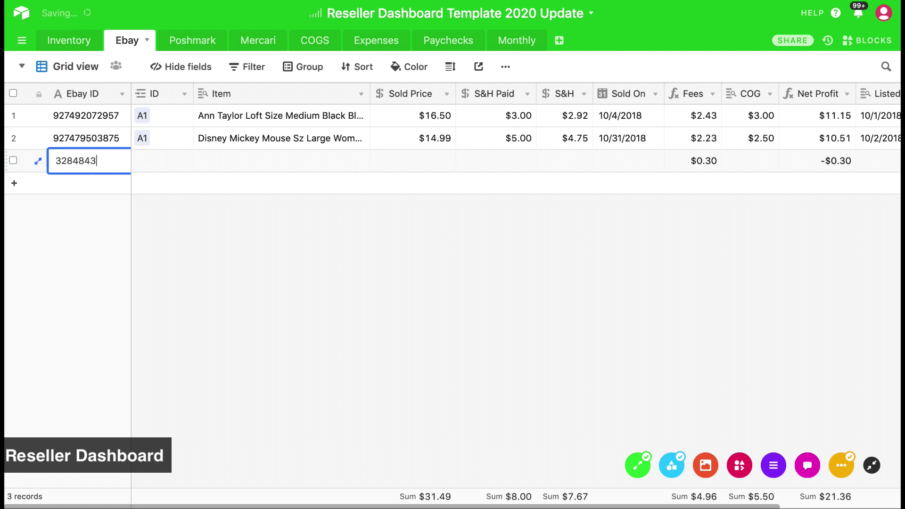
{"action": "key", "text": "BackSpace"}
{"action": "key", "text": "BackSpace"}
{"action": "key", "text": "BackSpace"}
{"action": "key", "text": "Return"}
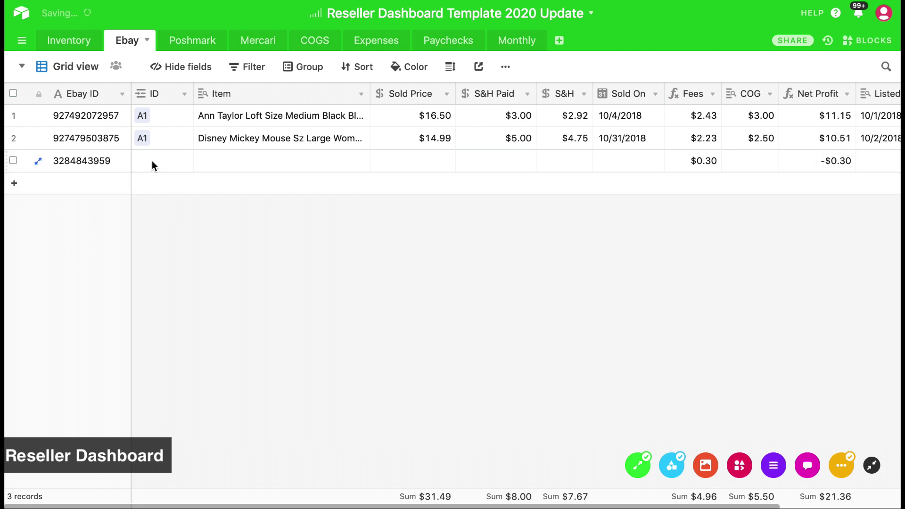
Link the new Ebay sale to inventory item A2
{"action": "left_click", "coordinate": [151, 160]}
{"action": "left_click", "coordinate": [141, 160]}
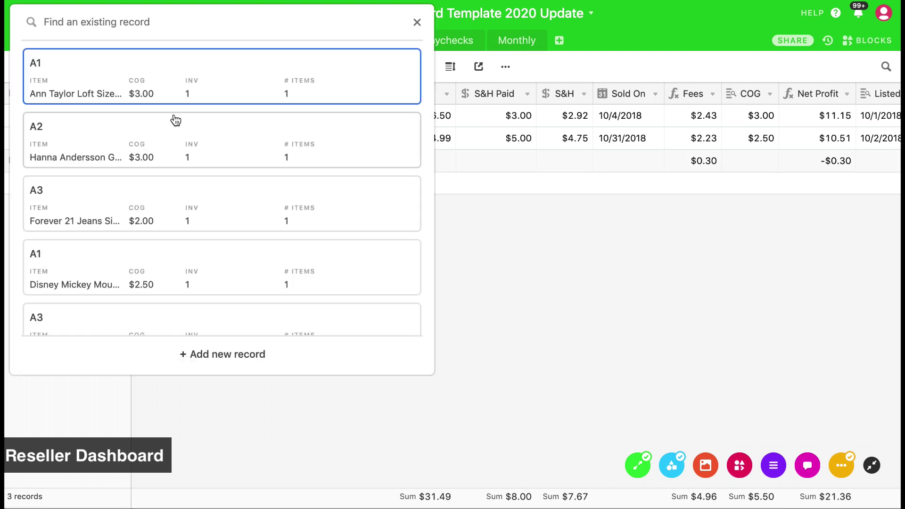
{"action": "scroll", "coordinate": [149, 137], "scroll_direction": "down", "scroll_amount": 1}
{"action": "scroll", "coordinate": [150, 137], "scroll_direction": "down", "scroll_amount": 3}
{"action": "scroll", "coordinate": [148, 134], "scroll_direction": "up", "scroll_amount": 4}
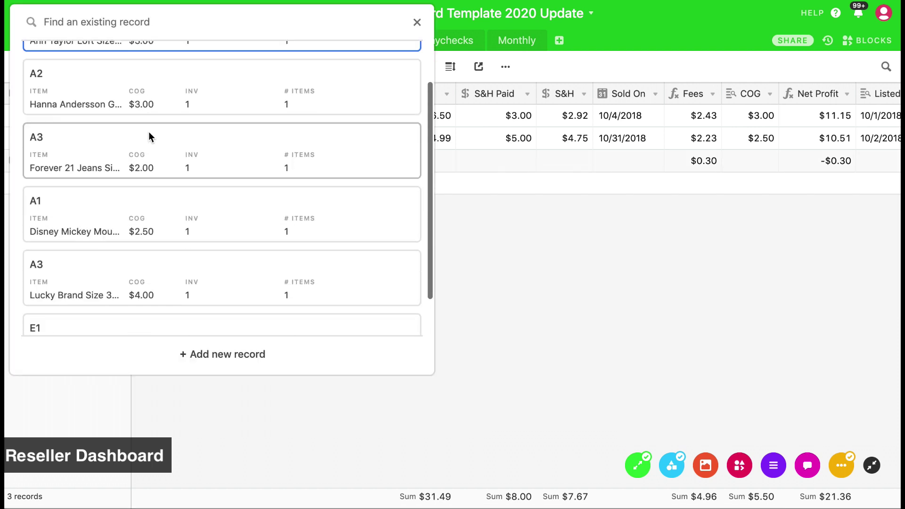
{"action": "left_click", "coordinate": [418, 25]}
{"action": "left_click", "coordinate": [73, 41]}
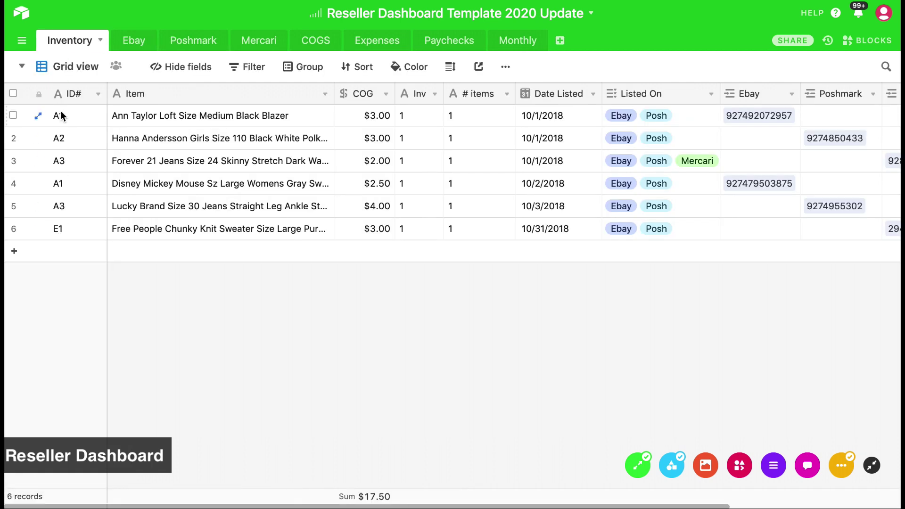
{"action": "left_click", "coordinate": [127, 40]}
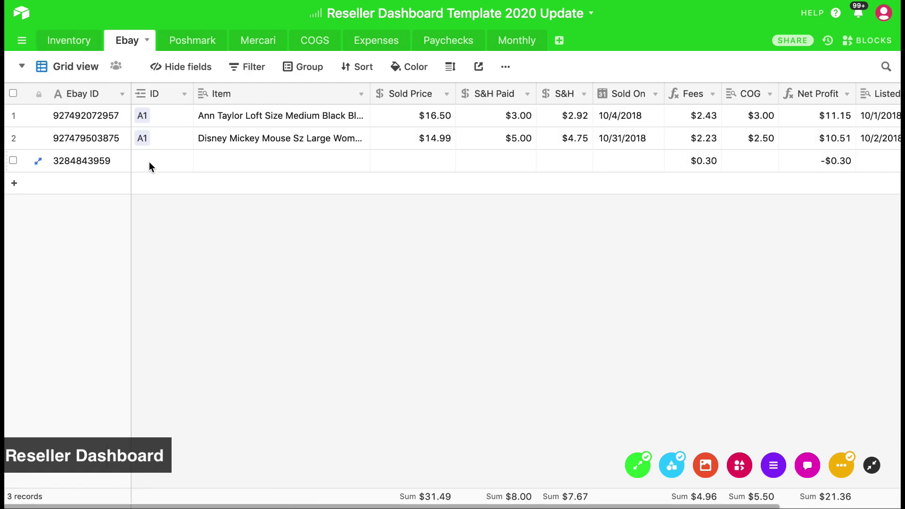
{"action": "left_click", "coordinate": [149, 162]}
{"action": "left_click", "coordinate": [141, 161]}
{"action": "type", "text": "A2"}
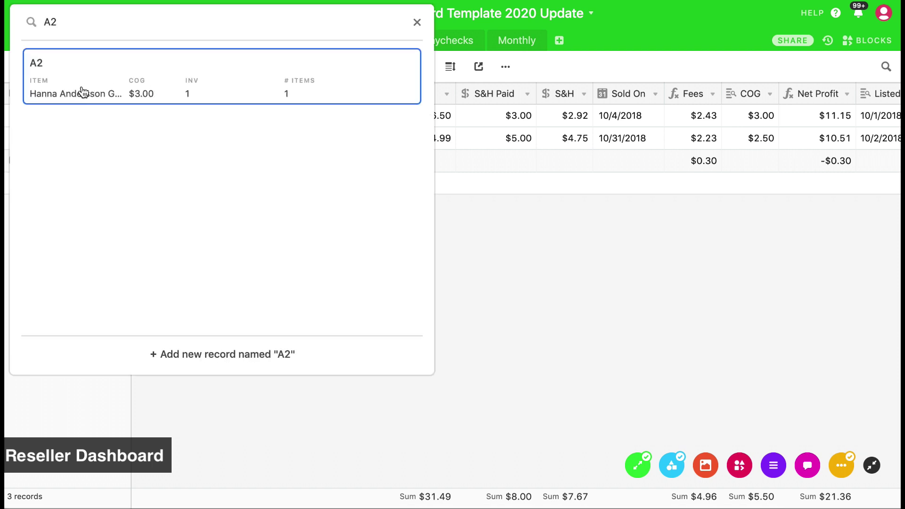
{"action": "left_click", "coordinate": [203, 95]}
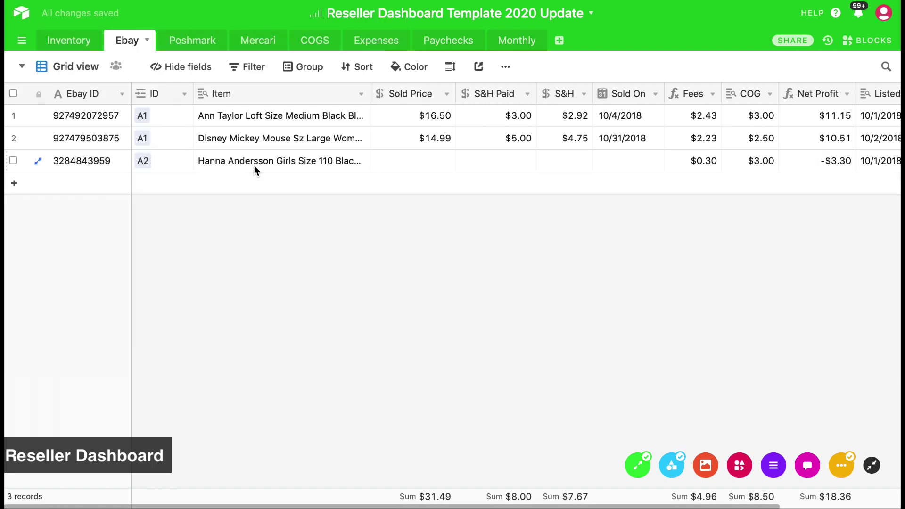
Review the third sale's Item, Sold Price, Fees, COG, Net Profit and Listed On values
{"action": "left_click", "coordinate": [232, 159]}
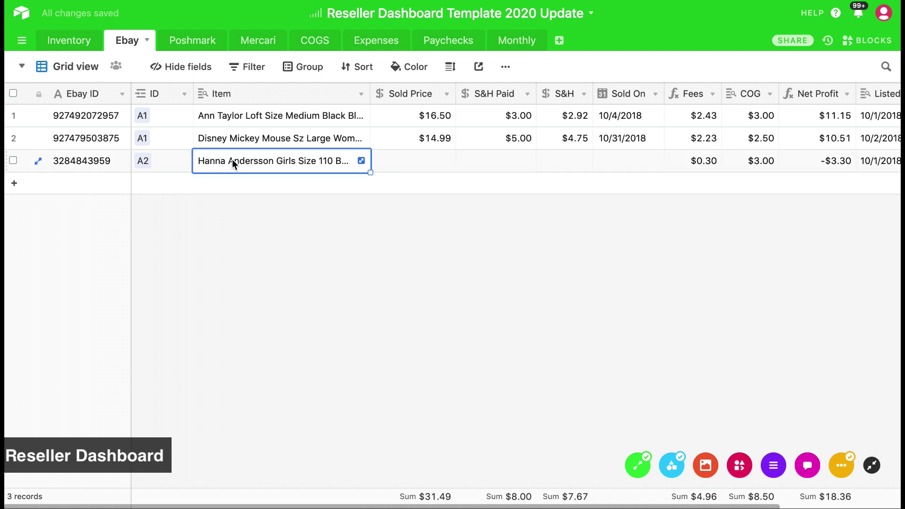
{"action": "left_click", "coordinate": [418, 167]}
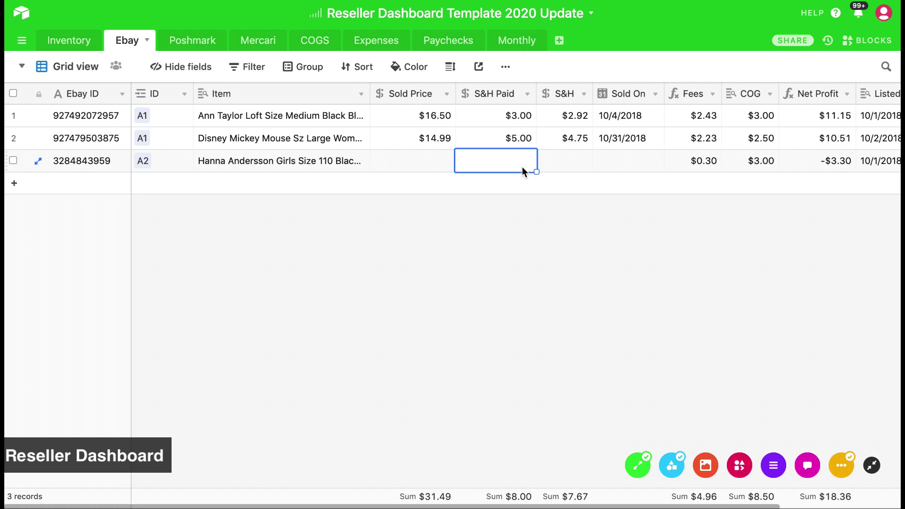
{"action": "key", "text": "Right"}
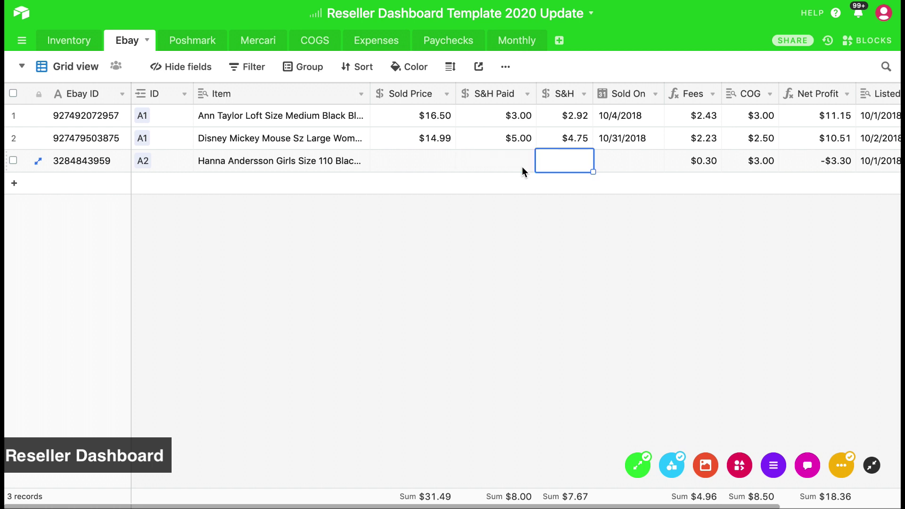
{"action": "key", "text": "Right"}
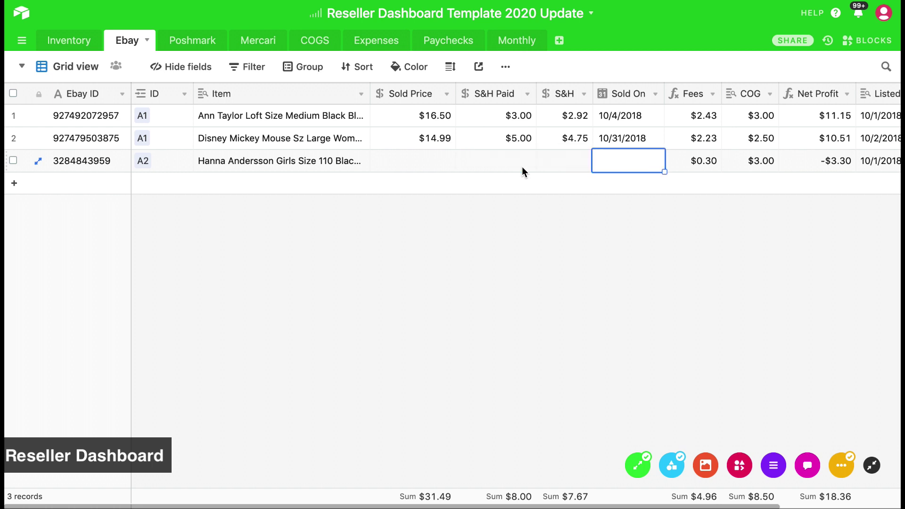
{"action": "scroll", "coordinate": [522, 168], "scroll_direction": "right", "scroll_amount": 5}
{"action": "left_click", "coordinate": [561, 162]}
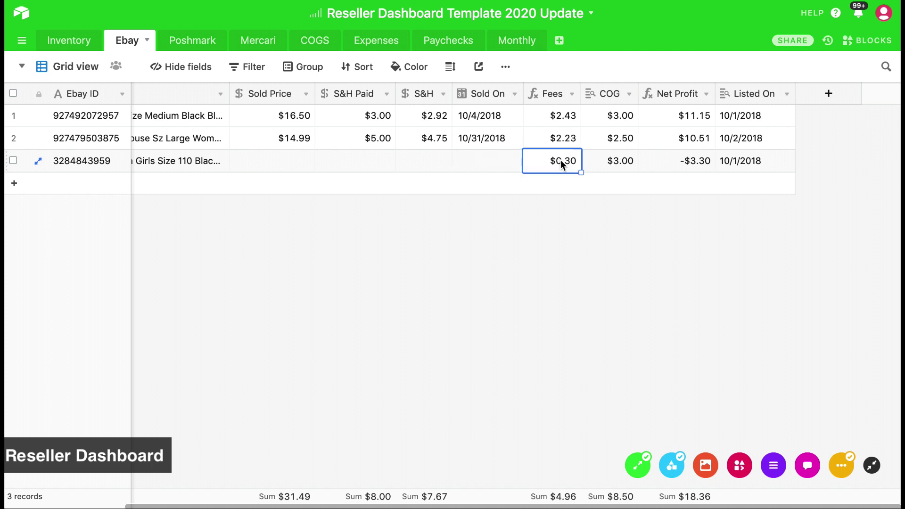
{"action": "left_click", "coordinate": [616, 168]}
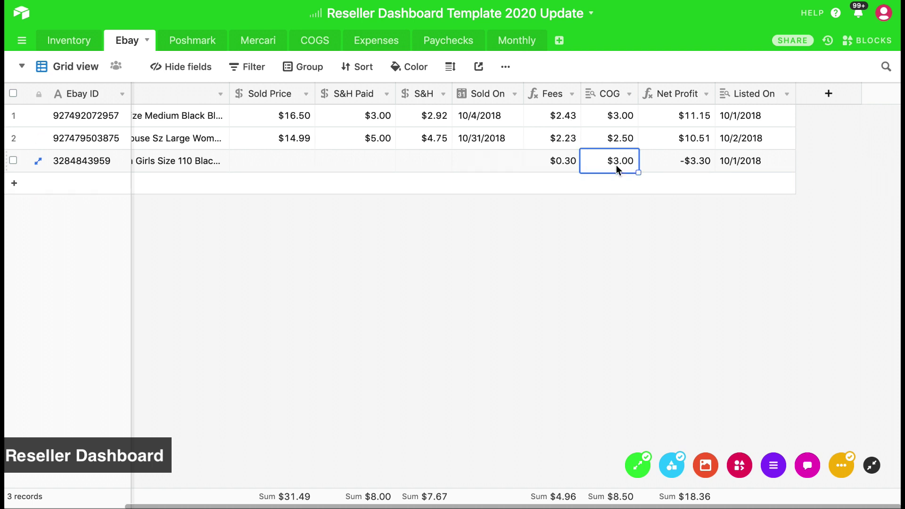
{"action": "left_click", "coordinate": [677, 168]}
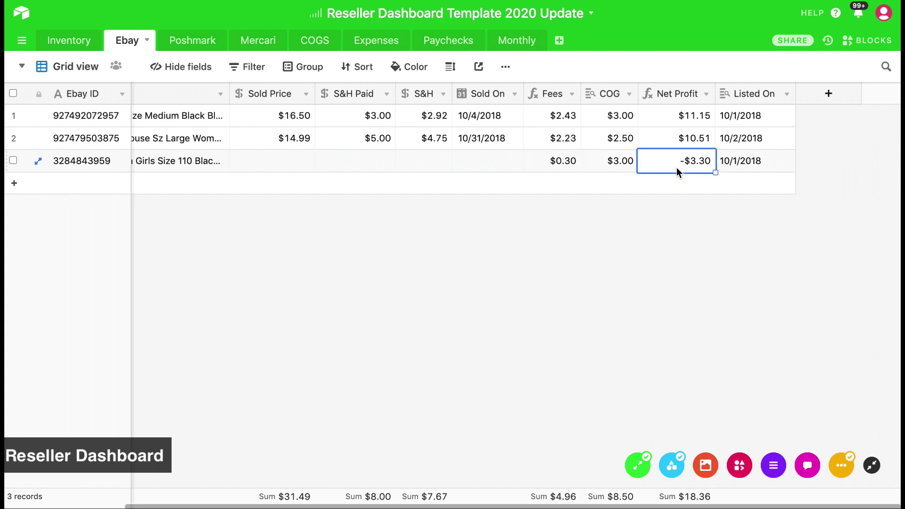
{"action": "left_click", "coordinate": [736, 168]}
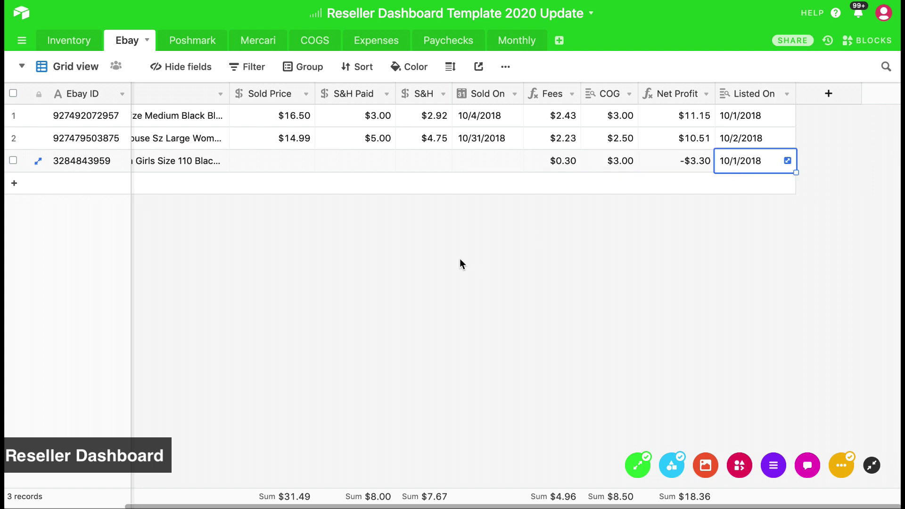
{"action": "scroll", "coordinate": [460, 260], "scroll_direction": "left", "scroll_amount": 5}
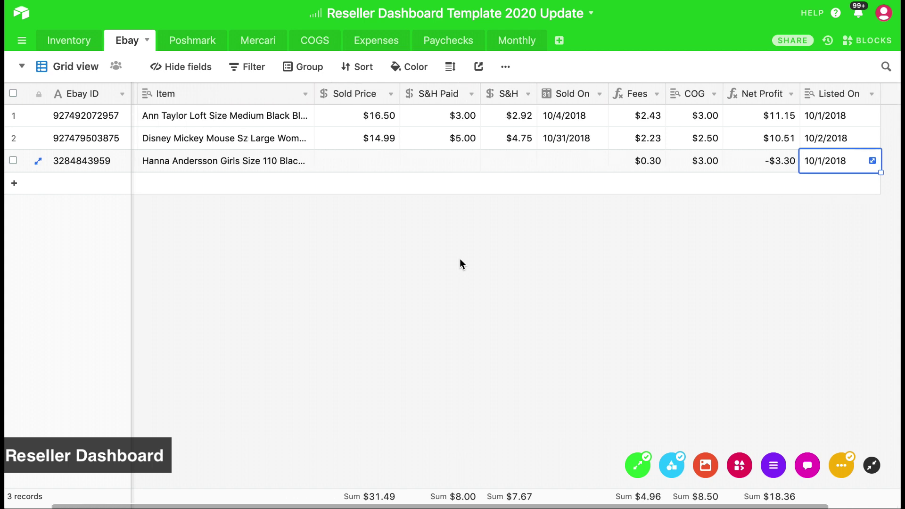
{"action": "left_click", "coordinate": [189, 43]}
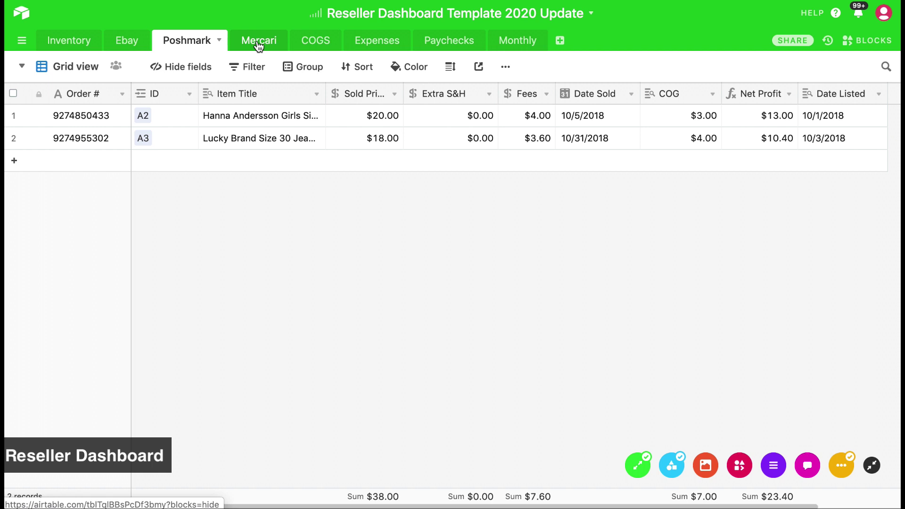
Remove the linked eBay sale from inventory item A2 in the Inventory table
{"action": "left_click", "coordinate": [56, 49]}
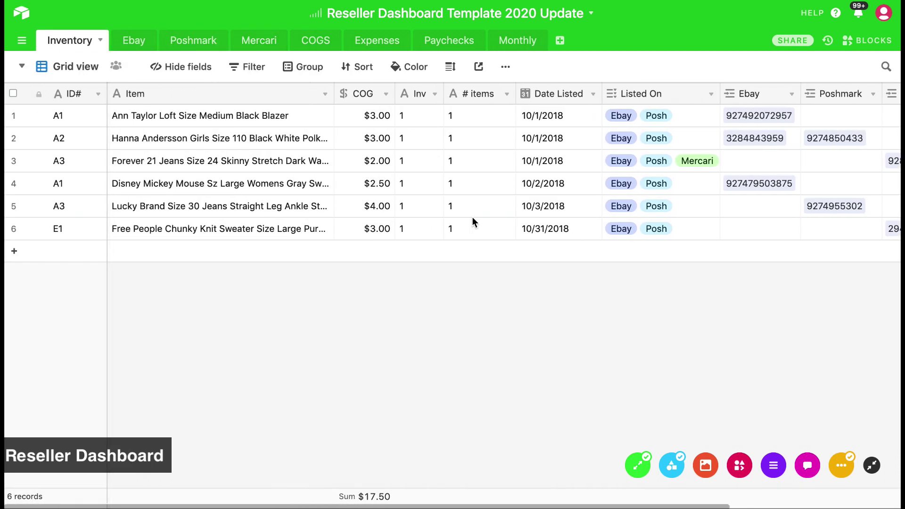
{"action": "left_click", "coordinate": [135, 137]}
{"action": "left_click", "coordinate": [61, 140]}
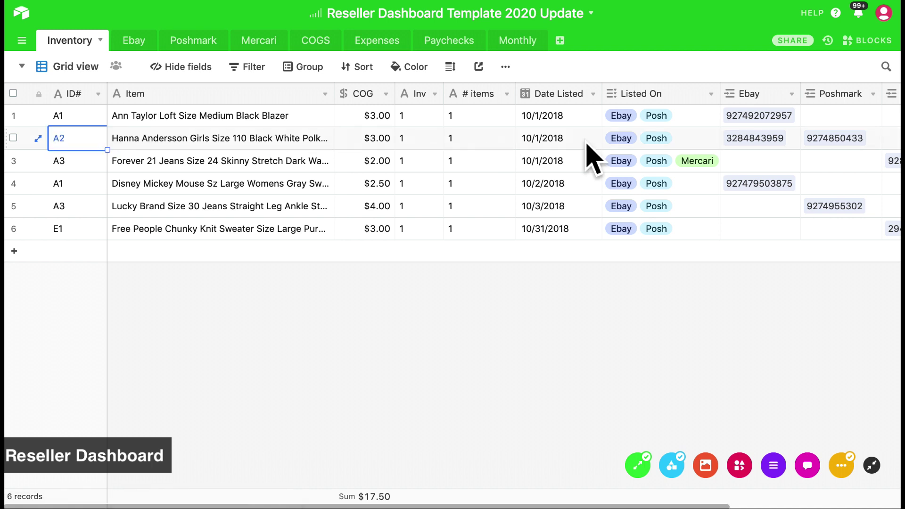
{"action": "left_click", "coordinate": [757, 138]}
{"action": "left_click", "coordinate": [816, 160]}
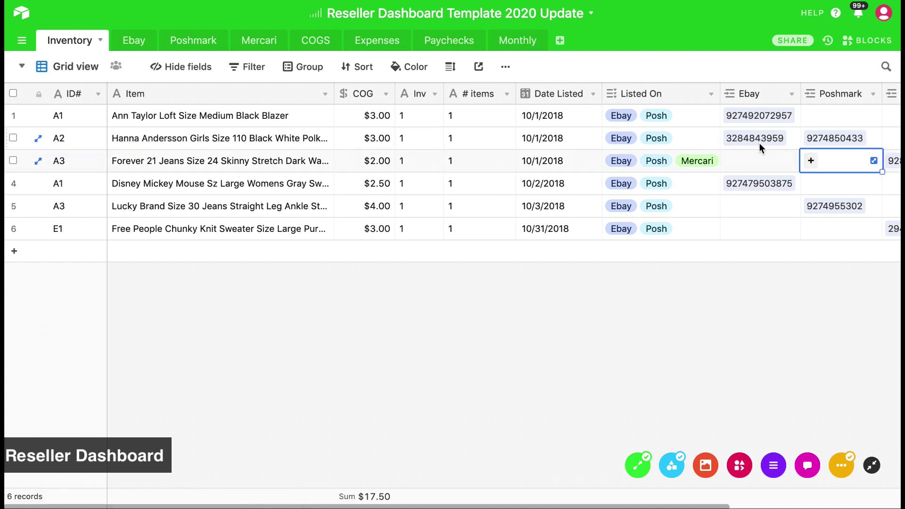
{"action": "left_click", "coordinate": [782, 143]}
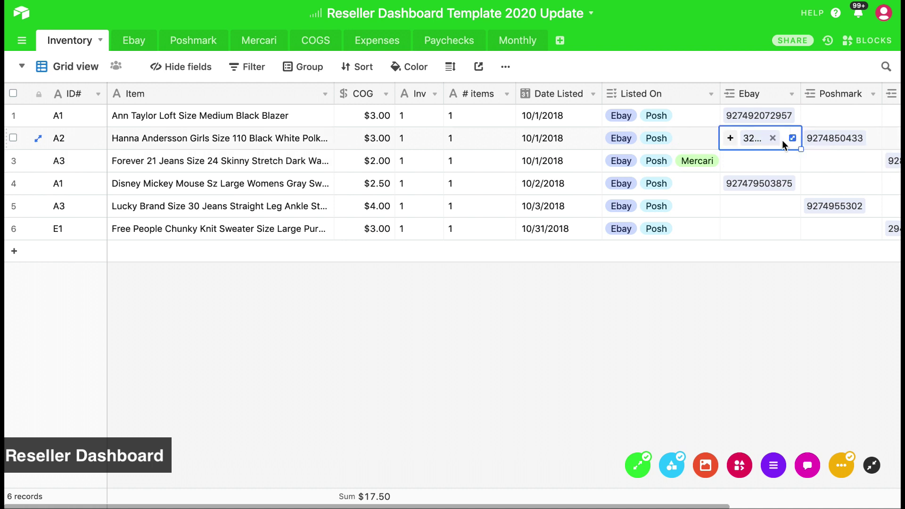
{"action": "left_click", "coordinate": [773, 138]}
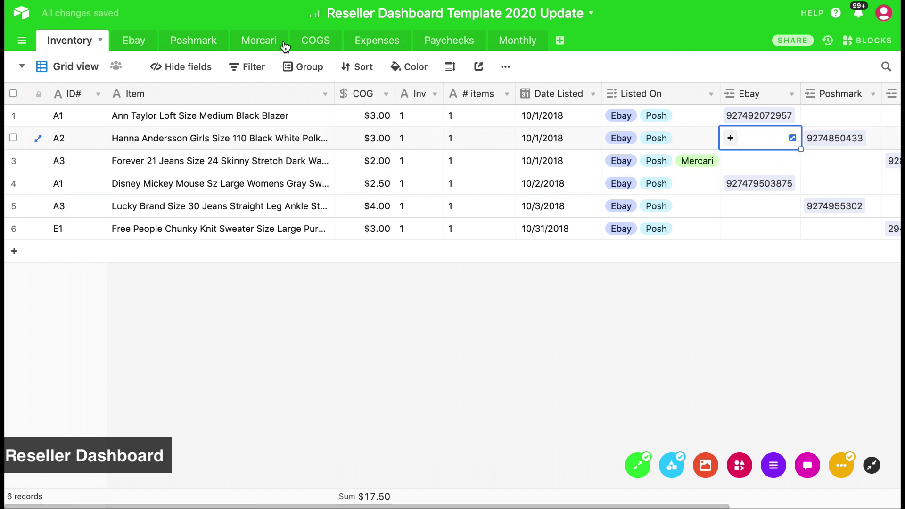
{"action": "left_click", "coordinate": [309, 45]}
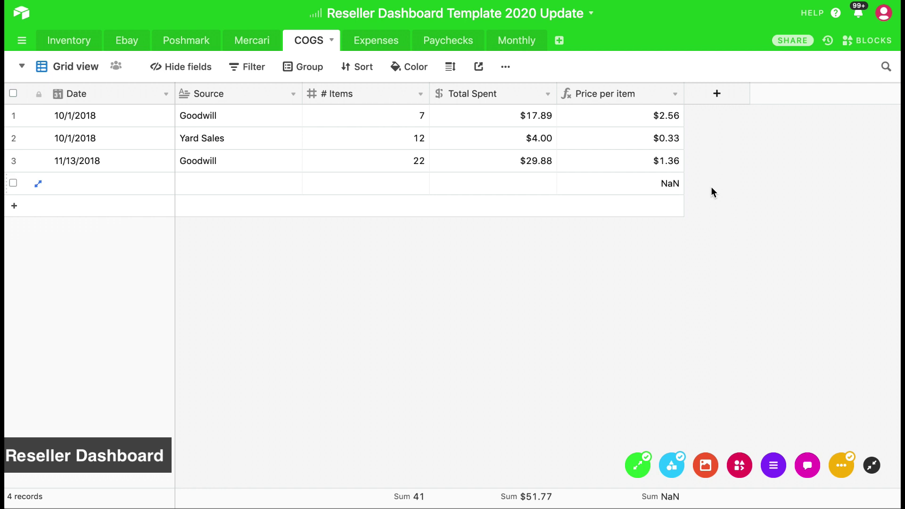
View the Expenses table, then the Paychecks table
{"action": "left_click", "coordinate": [370, 44]}
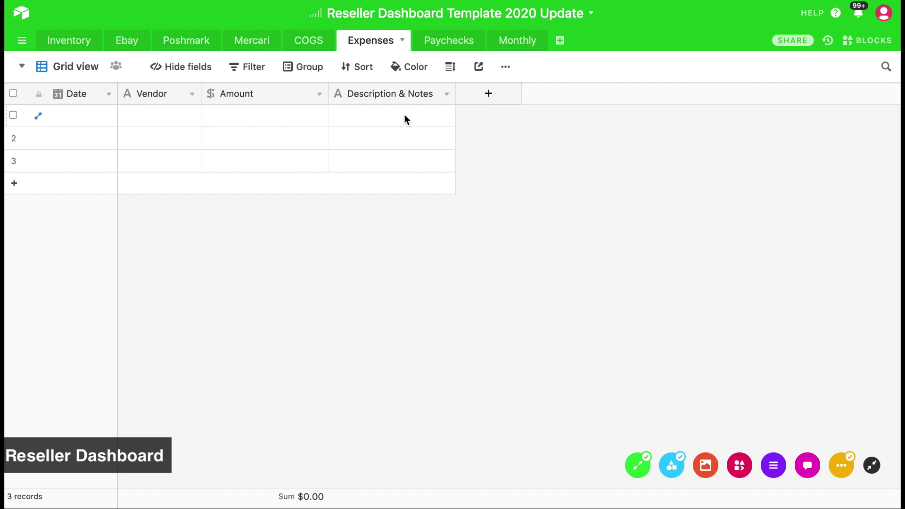
{"action": "left_click", "coordinate": [442, 49]}
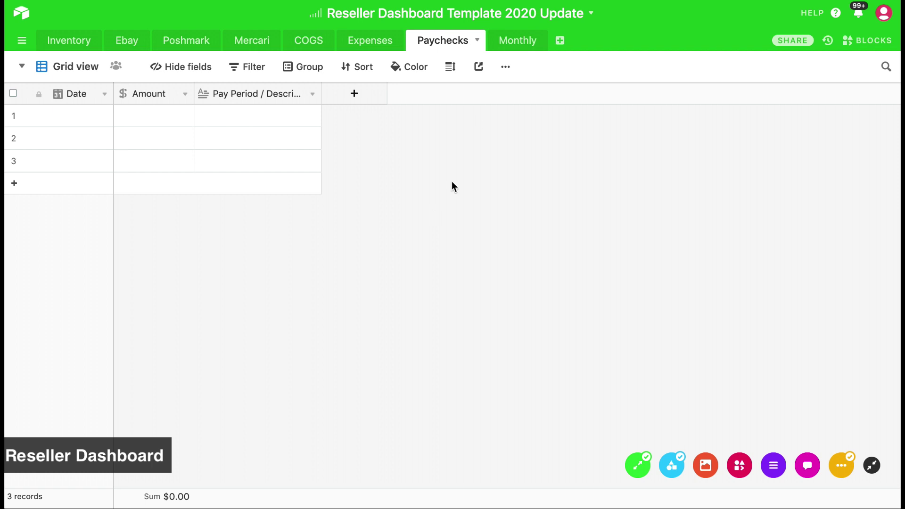
Look over the Monthly platform totals table, then return to the Ebay sales table
{"action": "left_click", "coordinate": [509, 49]}
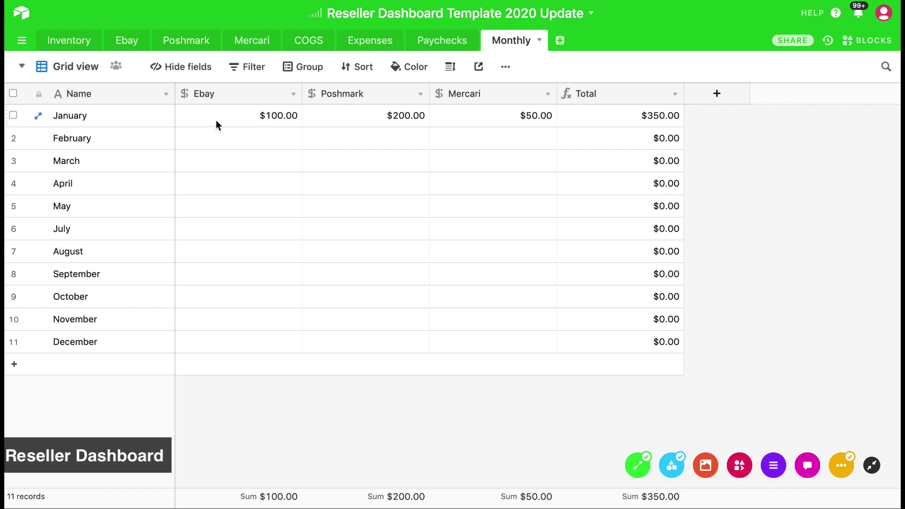
{"action": "left_click", "coordinate": [127, 49]}
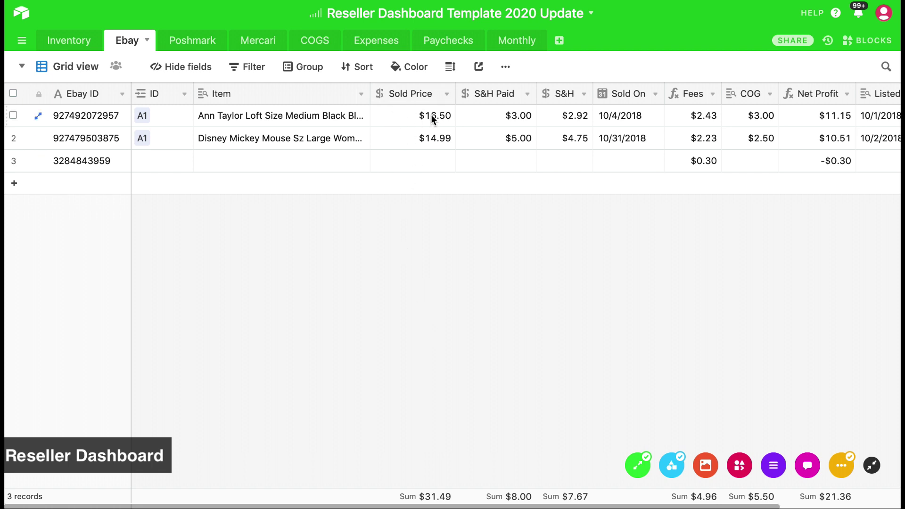
Blank the third eBay sale's Ebay ID and attempt to delete its computed Fees through Listed On values
{"action": "left_click", "coordinate": [81, 160]}
{"action": "key", "text": "Delete"}
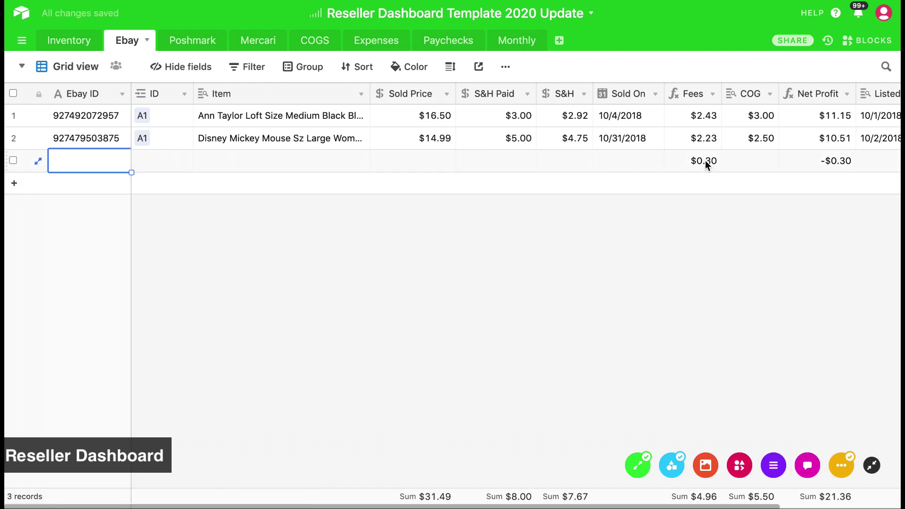
{"action": "left_click_drag", "start_coordinate": [705, 165], "coordinate": [787, 178]}
{"action": "key", "text": "Delete"}
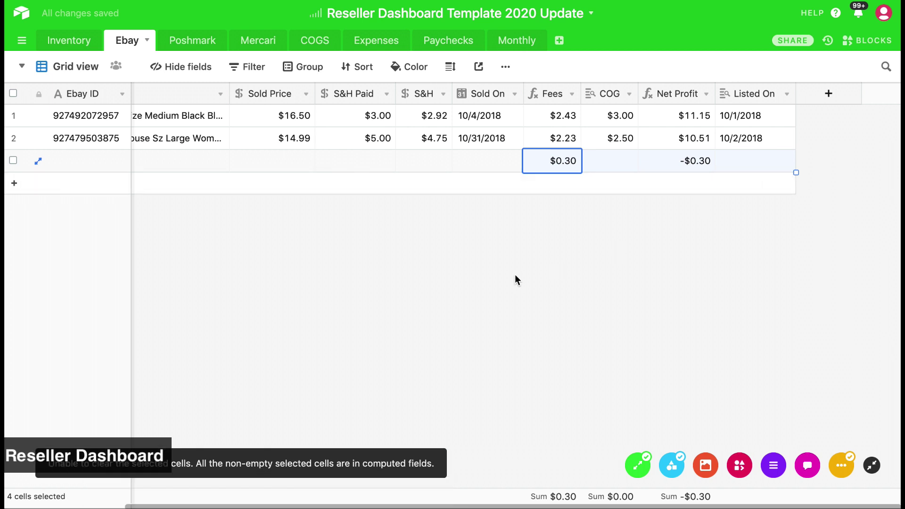
{"action": "left_click", "coordinate": [504, 277]}
{"action": "scroll", "coordinate": [477, 275], "scroll_direction": "left", "scroll_amount": 5}
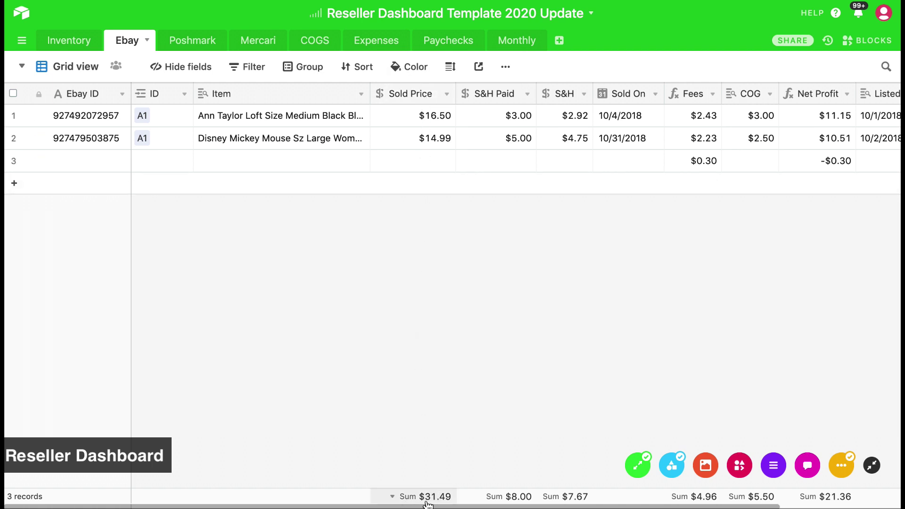
Switch the Sold Price footer summary from Sum to Average
{"action": "left_click", "coordinate": [393, 499]}
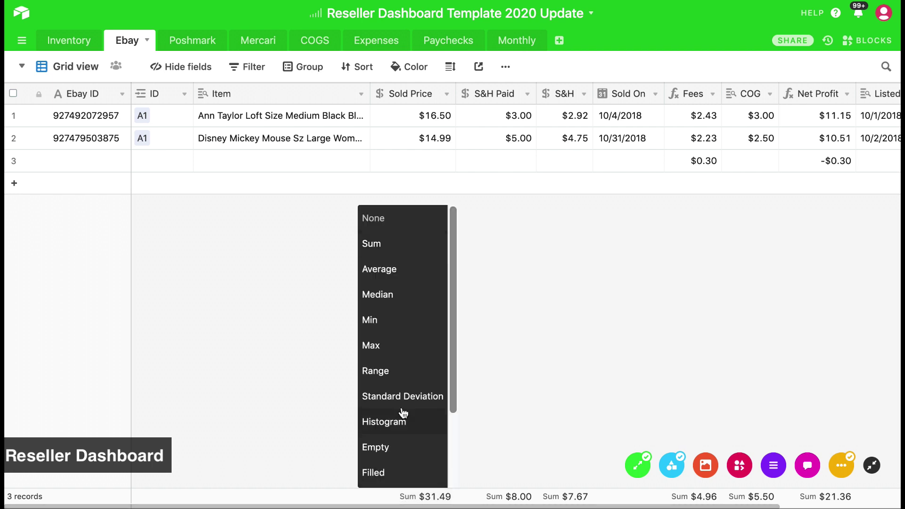
{"action": "scroll", "coordinate": [406, 361], "scroll_direction": "down", "scroll_amount": 3}
{"action": "scroll", "coordinate": [406, 361], "scroll_direction": "up", "scroll_amount": 3}
{"action": "left_click", "coordinate": [395, 269]}
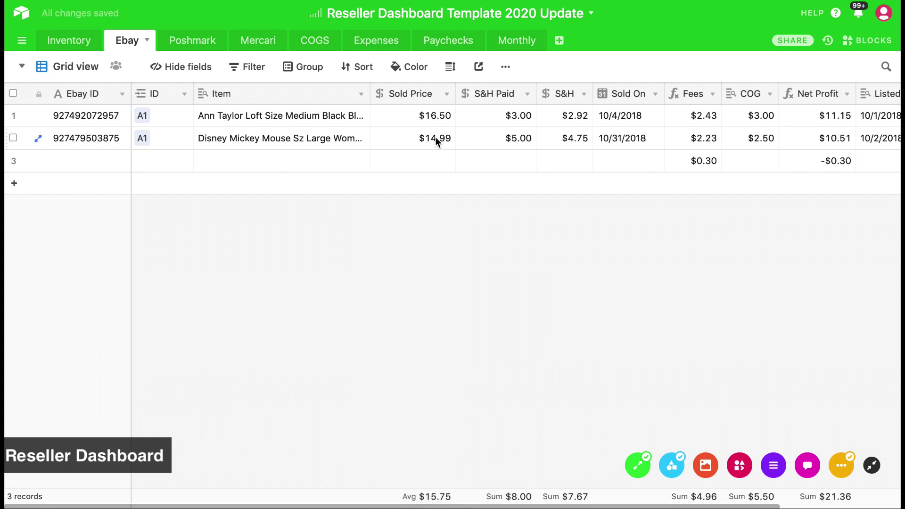
Restore the Sold Price footer to Sum ($31.49), then go to the Inventory table
{"action": "left_click", "coordinate": [428, 498]}
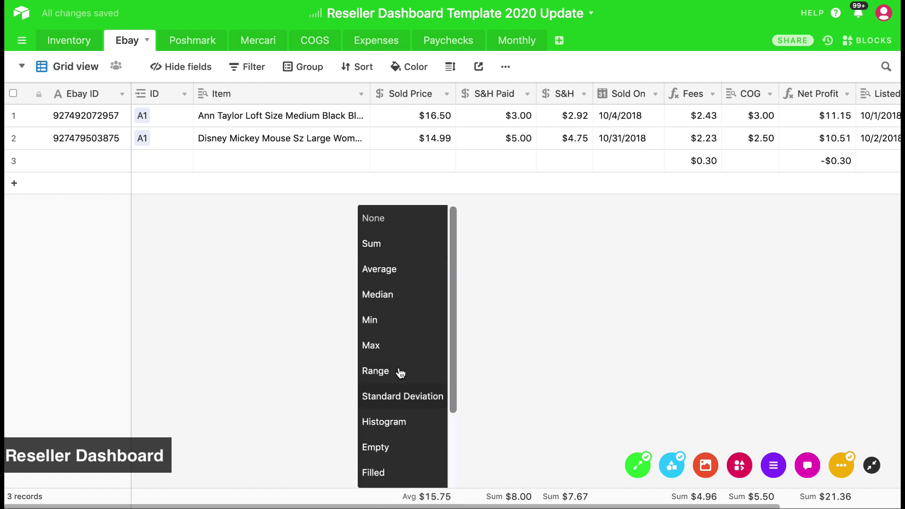
{"action": "left_click", "coordinate": [404, 242]}
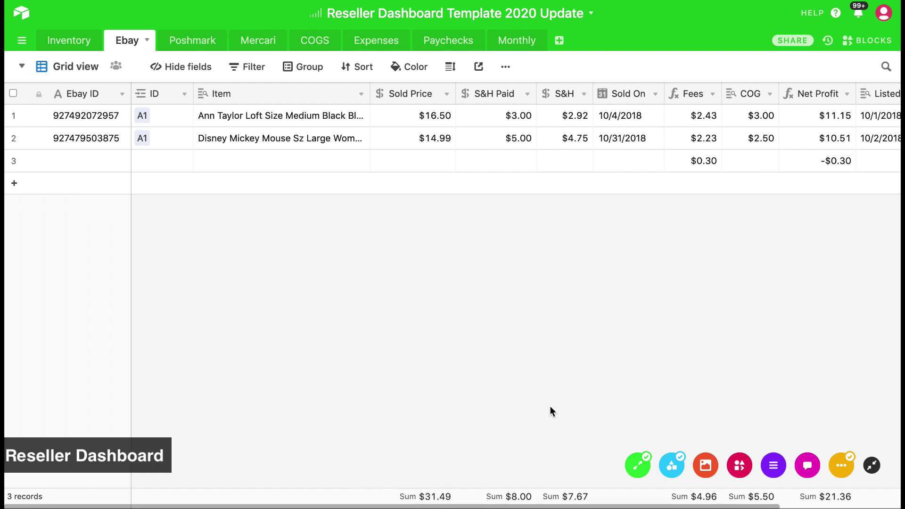
{"action": "left_click", "coordinate": [429, 496]}
{"action": "scroll", "coordinate": [429, 439], "scroll_direction": "down", "scroll_amount": 3}
{"action": "scroll", "coordinate": [429, 439], "scroll_direction": "up", "scroll_amount": 3}
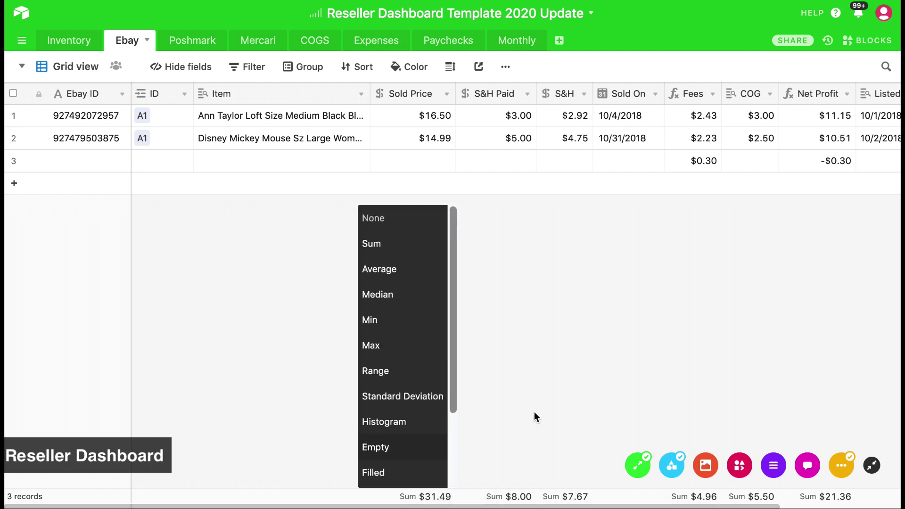
{"action": "left_click", "coordinate": [536, 411]}
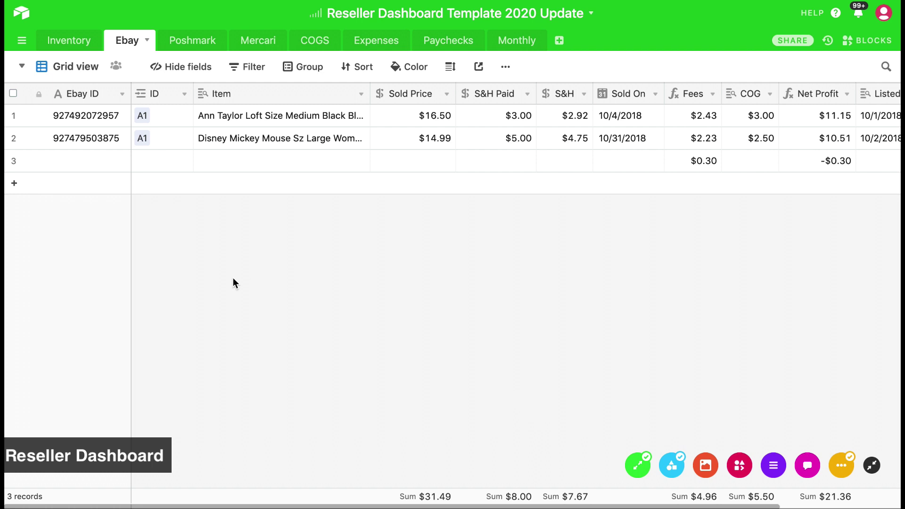
{"action": "left_click", "coordinate": [76, 42]}
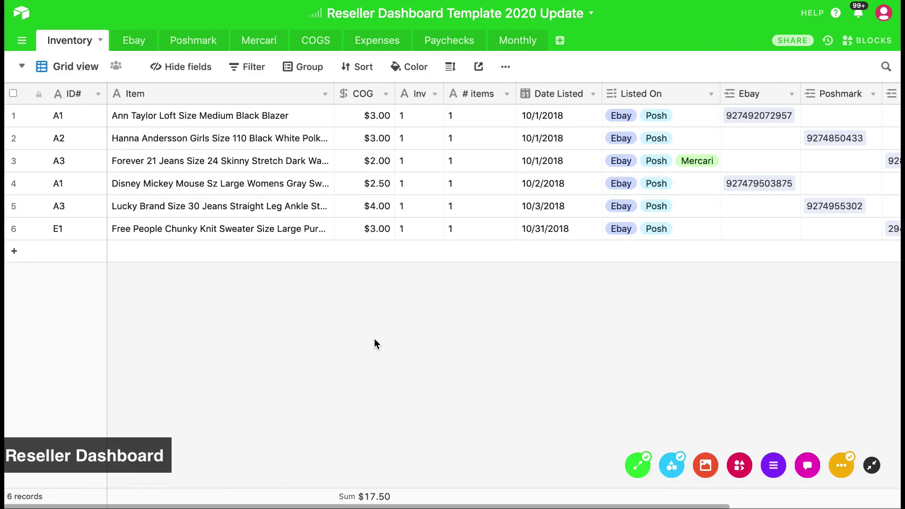